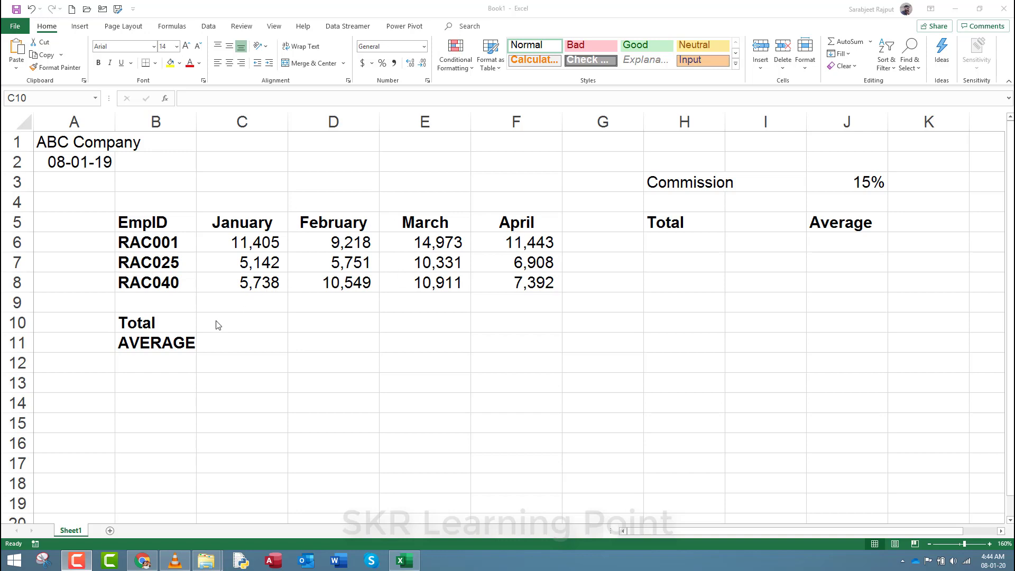
Select the monthly sales figures, the empty Total and AVERAGE rows, and each month's column.
{"action": "left_click", "coordinate": [246, 242]}
{"action": "mouse_move", "coordinate": [246, 242]}
{"action": "left_mouse_down"}
{"action": "mouse_move", "coordinate": [262, 280]}
{"action": "mouse_move", "coordinate": [505, 286]}
{"action": "left_mouse_up"}
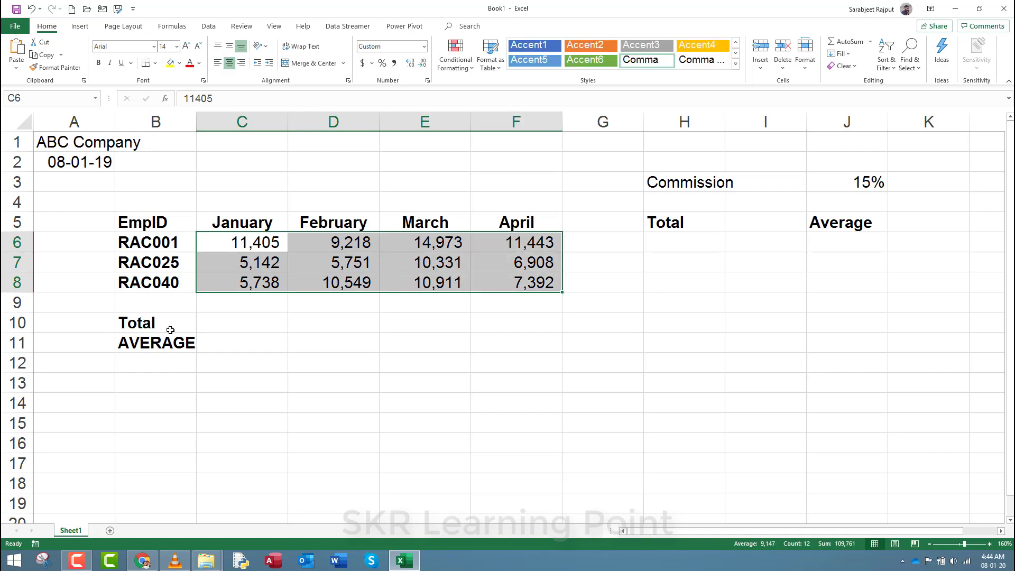
{"action": "left_click", "coordinate": [259, 244]}
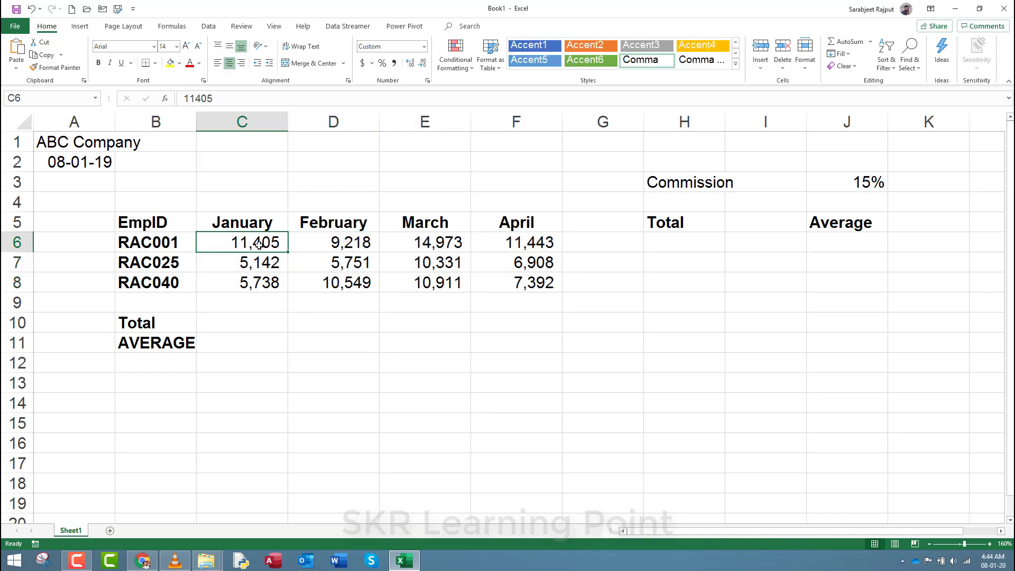
{"action": "left_click_drag", "start_coordinate": [258, 244], "coordinate": [265, 281]}
{"action": "left_click_drag", "start_coordinate": [314, 244], "coordinate": [317, 282]}
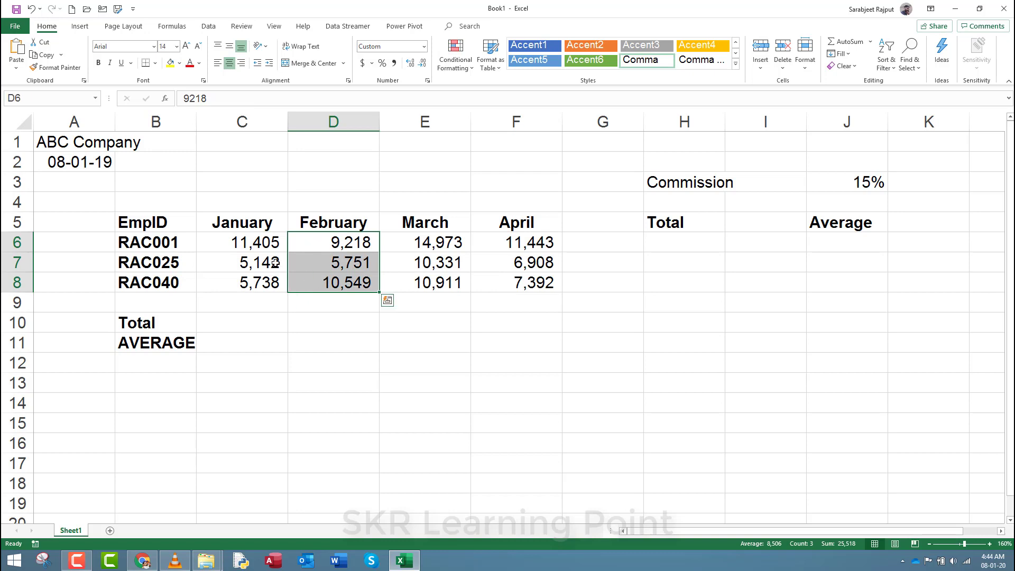
{"action": "left_click_drag", "start_coordinate": [256, 244], "coordinate": [529, 243]}
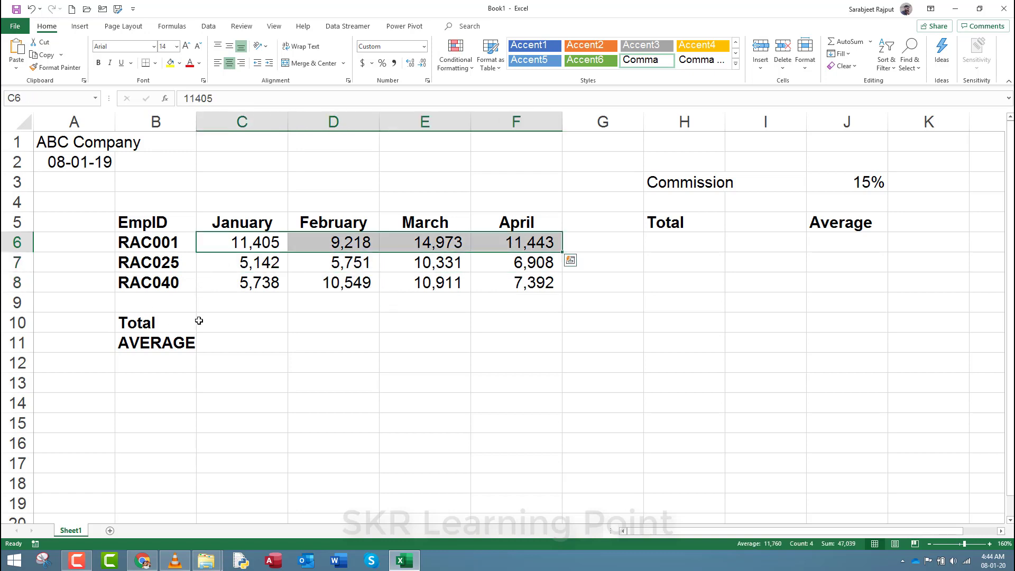
{"action": "left_click_drag", "start_coordinate": [201, 321], "coordinate": [565, 322]}
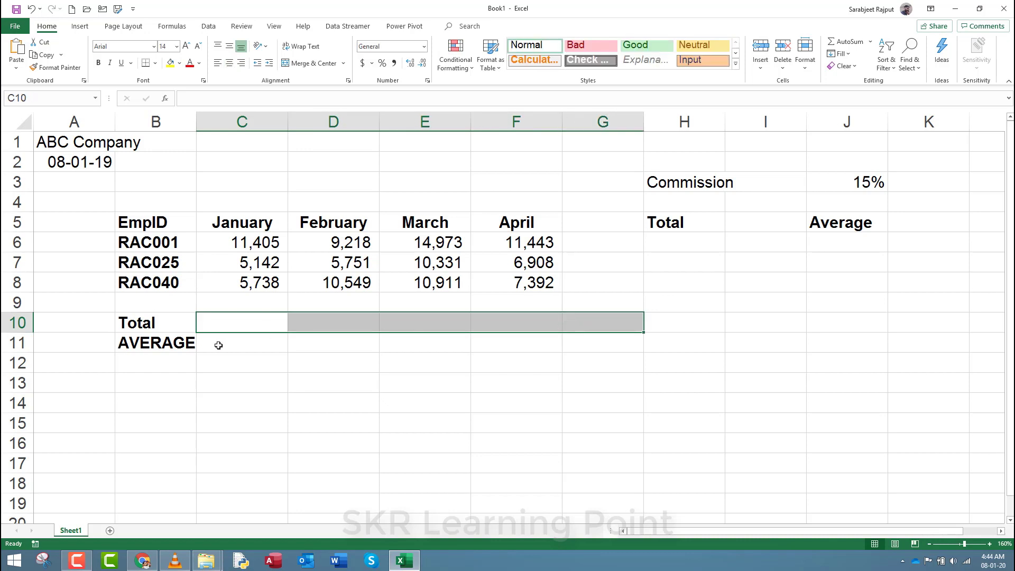
{"action": "left_click_drag", "start_coordinate": [219, 345], "coordinate": [500, 345]}
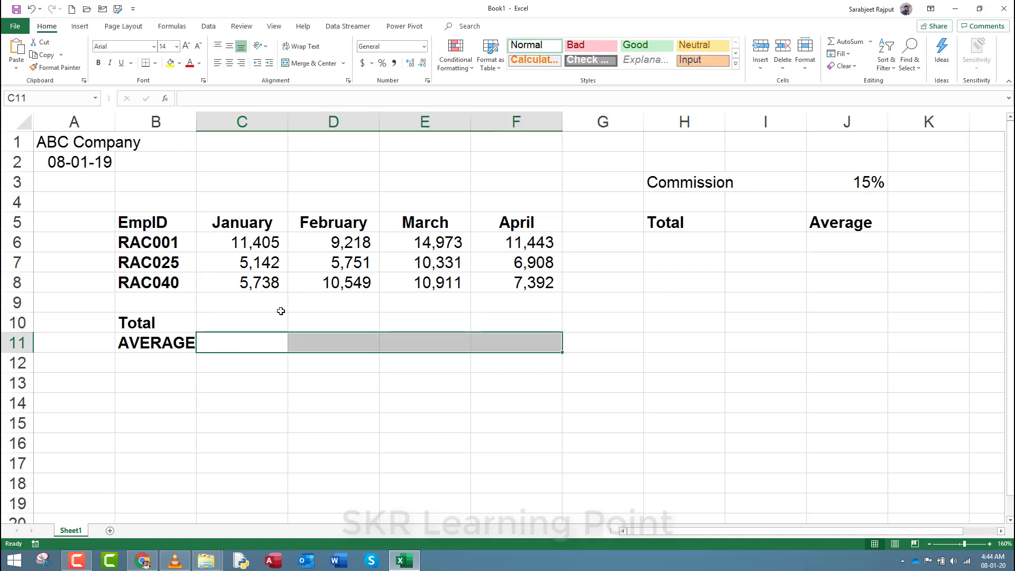
{"action": "left_click_drag", "start_coordinate": [253, 222], "coordinate": [260, 343]}
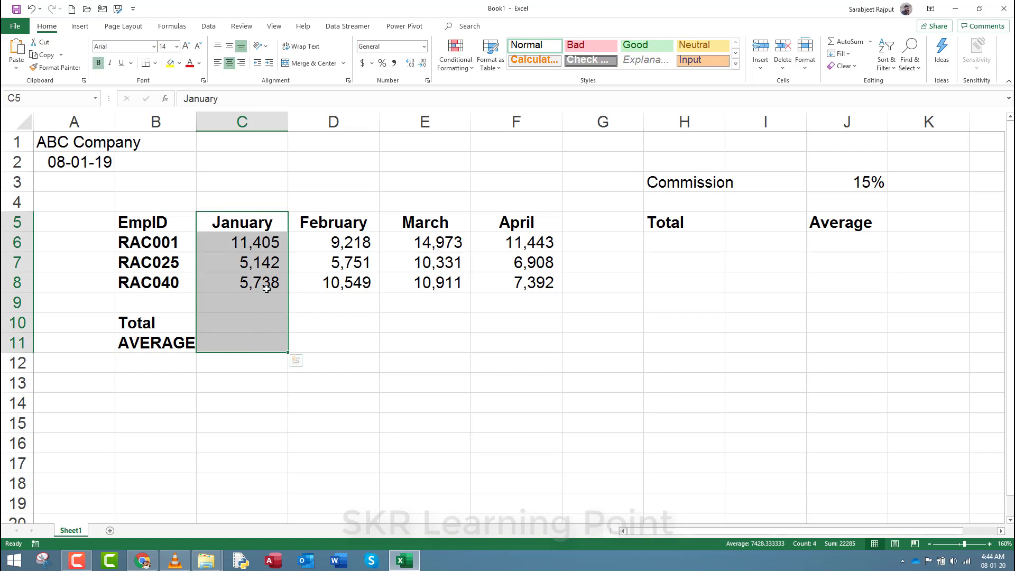
{"action": "left_click_drag", "start_coordinate": [343, 222], "coordinate": [344, 341]}
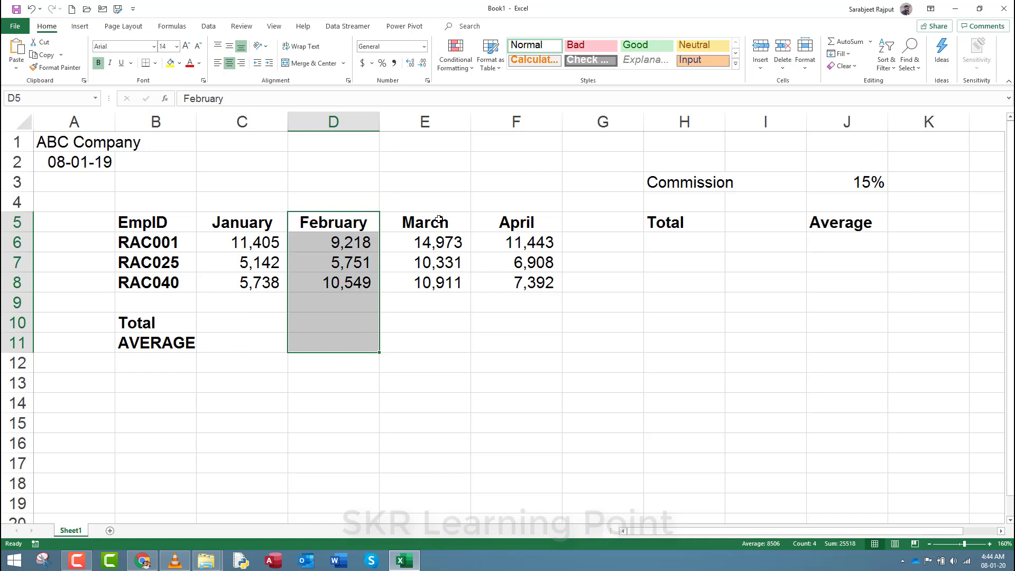
{"action": "left_click_drag", "start_coordinate": [439, 221], "coordinate": [446, 341]}
{"action": "left_click", "coordinate": [224, 331]}
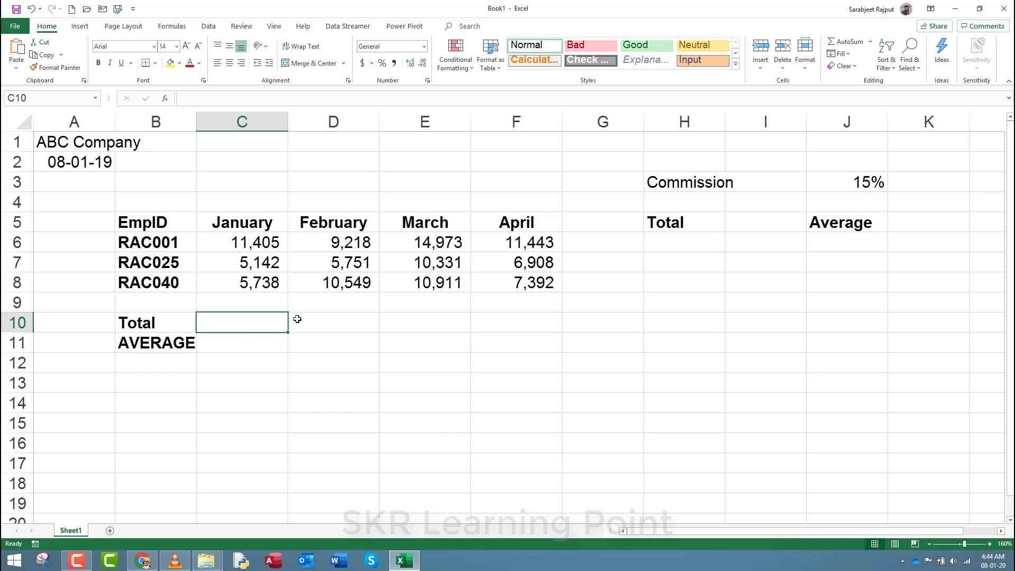
Enter =C6+C7+C8 in the January Total cell C10, giving 22,285.
{"action": "double_click", "coordinate": [238, 323]}
{"action": "type", "text": "="}
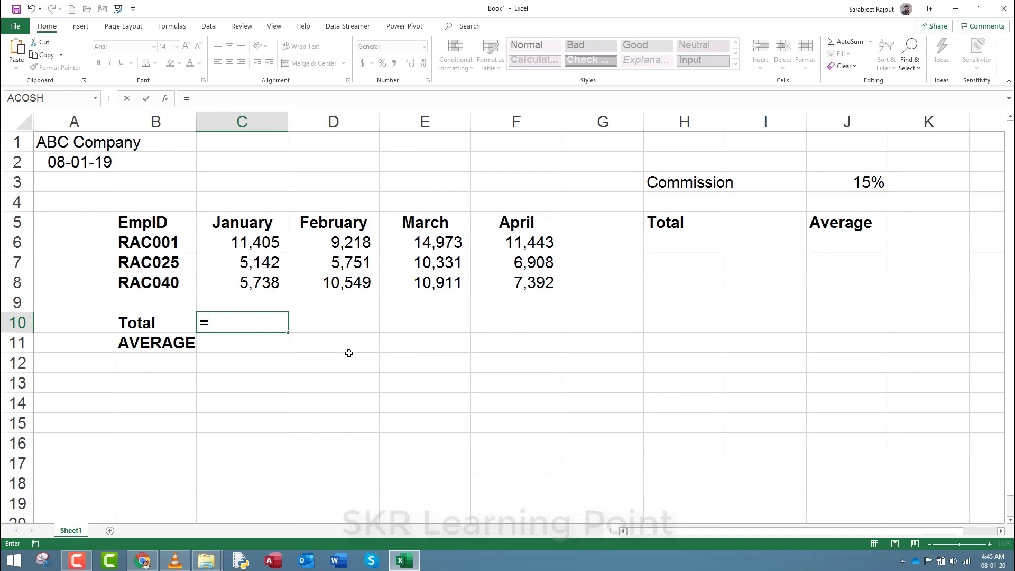
{"action": "type", "text": "c6"}
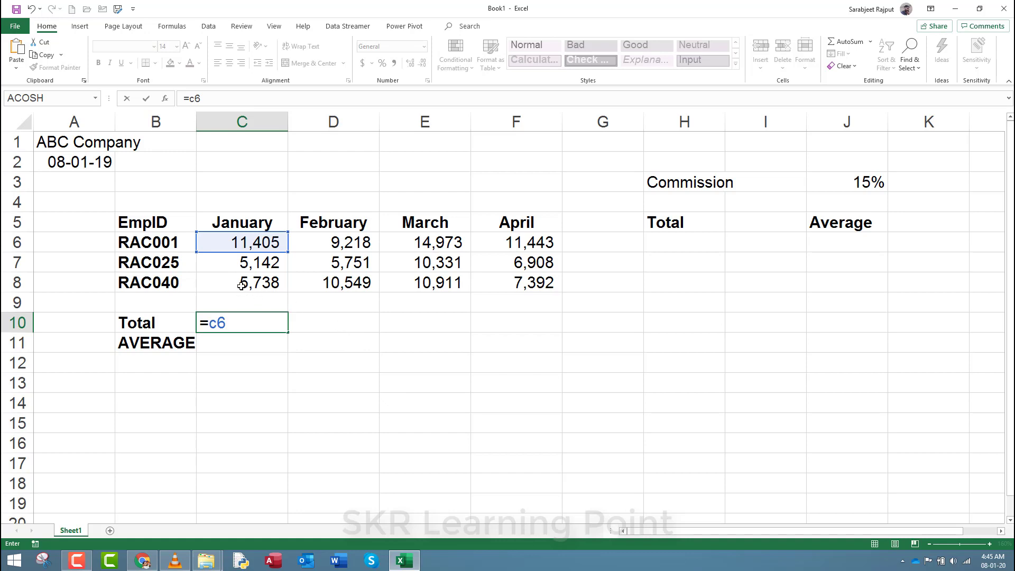
{"action": "type", "text": "+"}
{"action": "type", "text": "c7"}
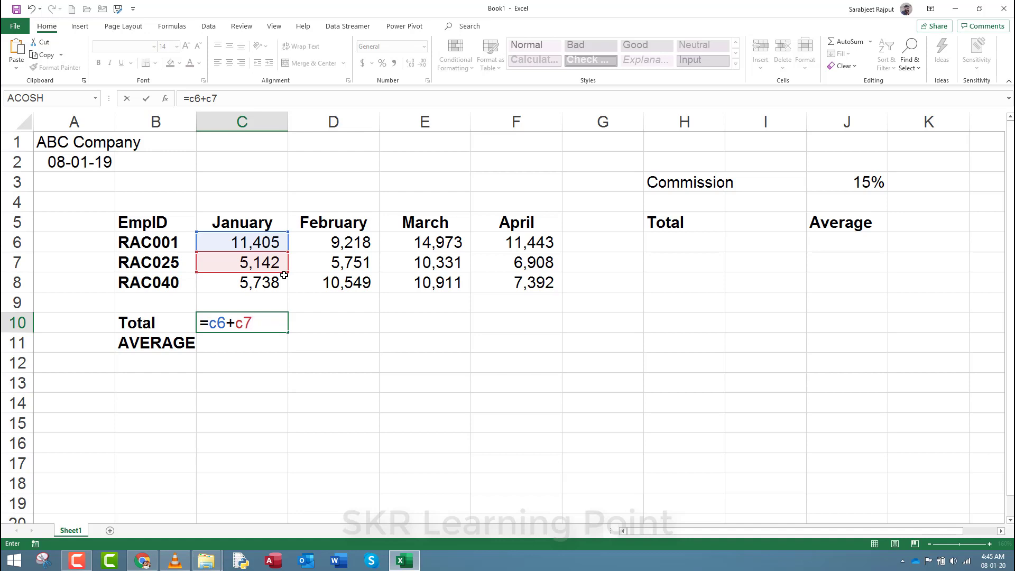
{"action": "type", "text": "+"}
{"action": "type", "text": "c8"}
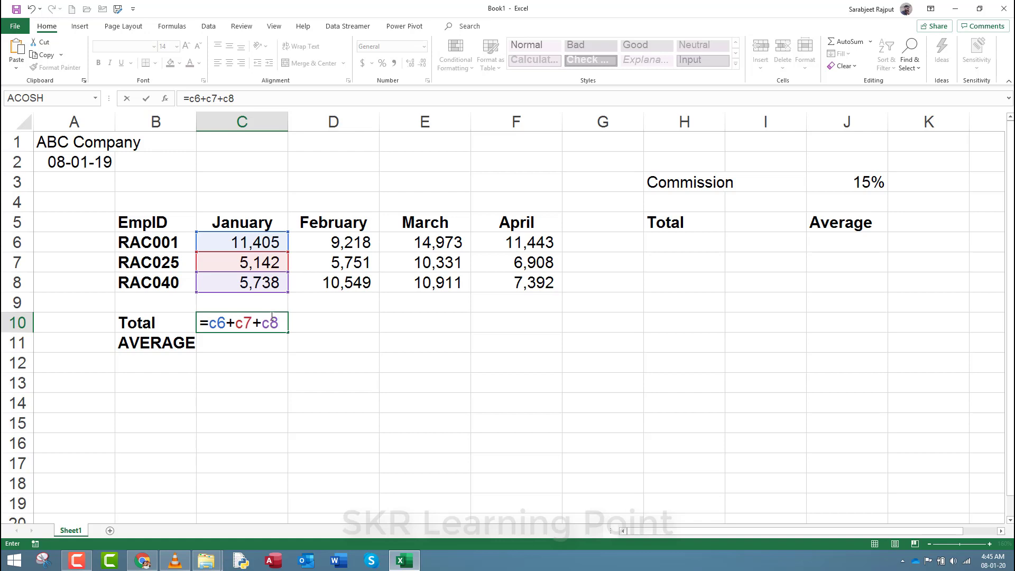
{"action": "key", "text": "Return"}
{"action": "key", "text": "Up"}
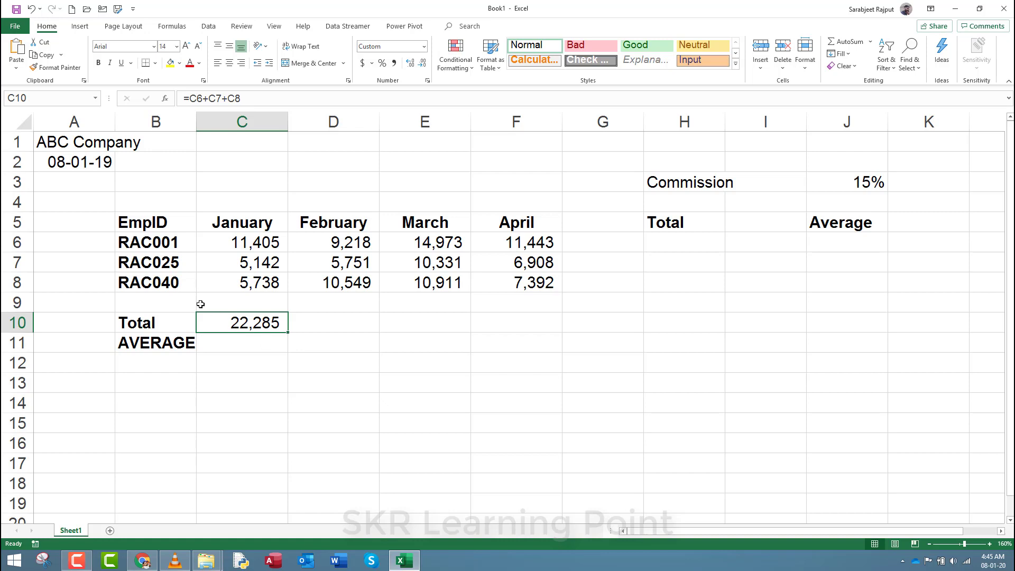
{"action": "left_click", "coordinate": [136, 304]}
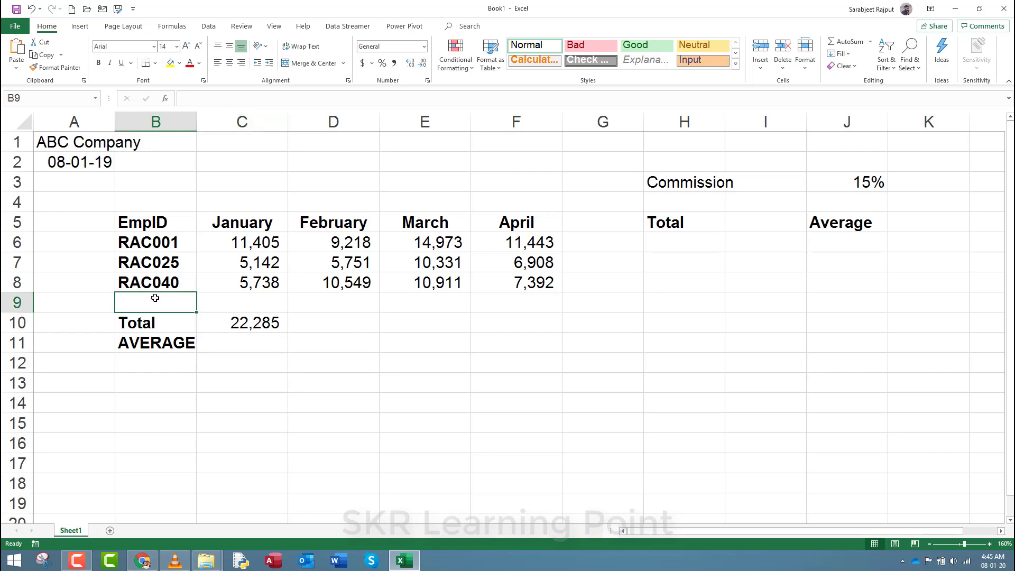
Insert a blank row 9 above the Total row.
{"action": "left_click", "coordinate": [140, 322]}
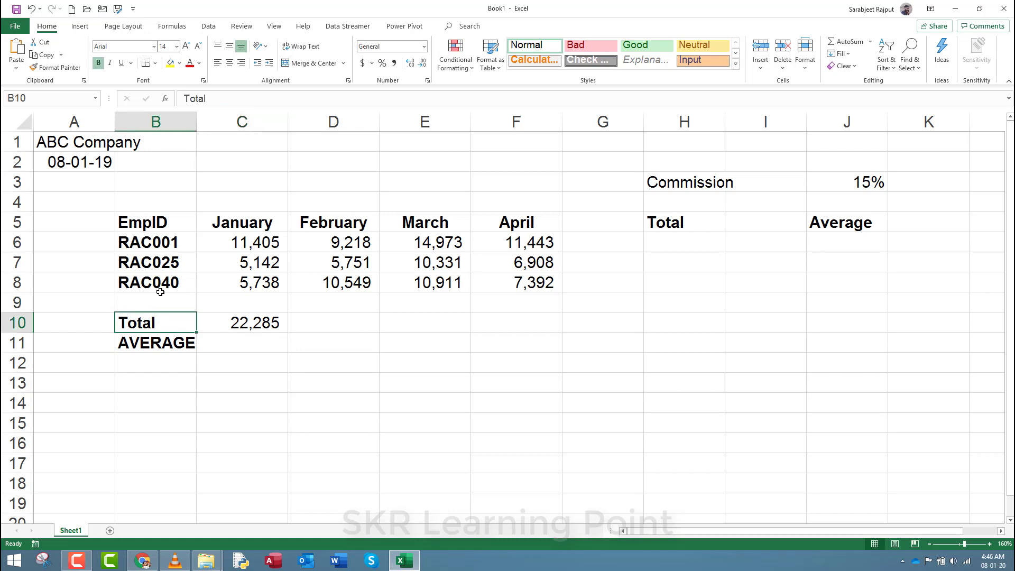
{"action": "left_click", "coordinate": [142, 286]}
{"action": "left_click", "coordinate": [144, 304]}
{"action": "left_click", "coordinate": [13, 306]}
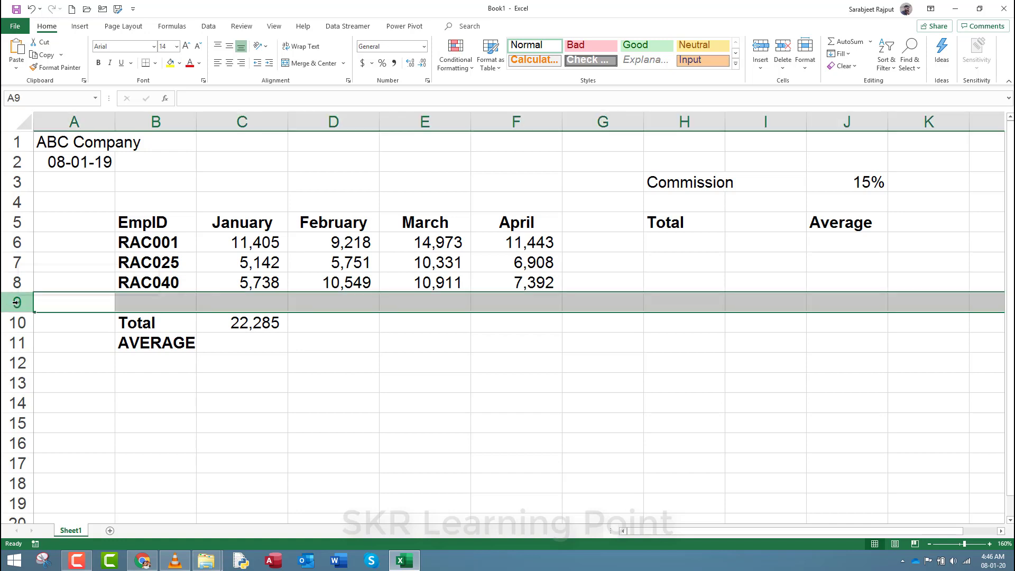
{"action": "right_click", "coordinate": [13, 306]}
{"action": "left_click", "coordinate": [58, 394]}
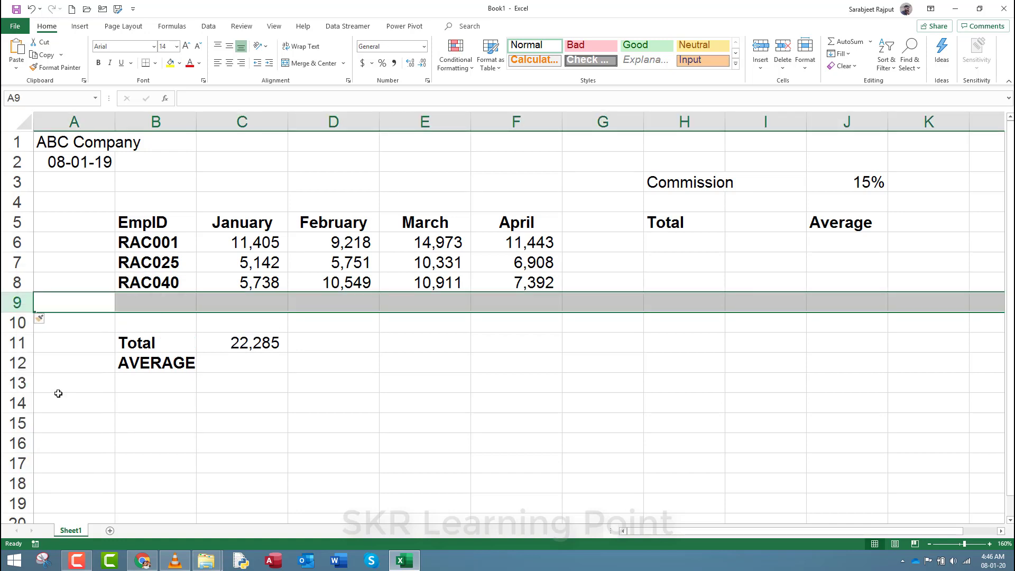
Copy the RAC040 ID into the new row and change it to RAC047.
{"action": "left_click", "coordinate": [174, 304]}
{"action": "key", "text": "Up"}
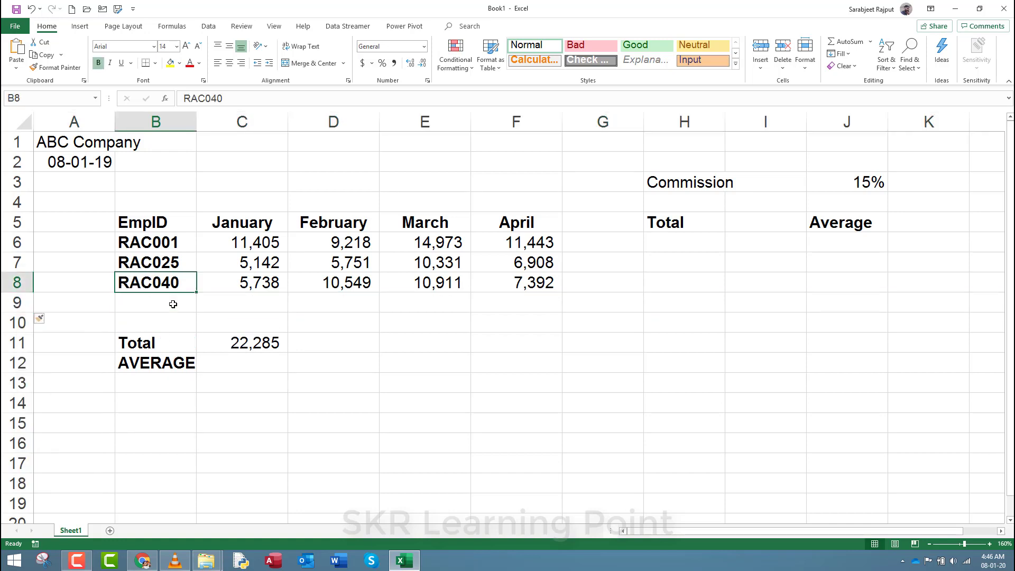
{"action": "key", "text": "ctrl+c"}
{"action": "key", "text": "Down"}
{"action": "key", "text": "Return"}
{"action": "double_click", "coordinate": [175, 304]}
{"action": "key", "text": "BackSpace"}
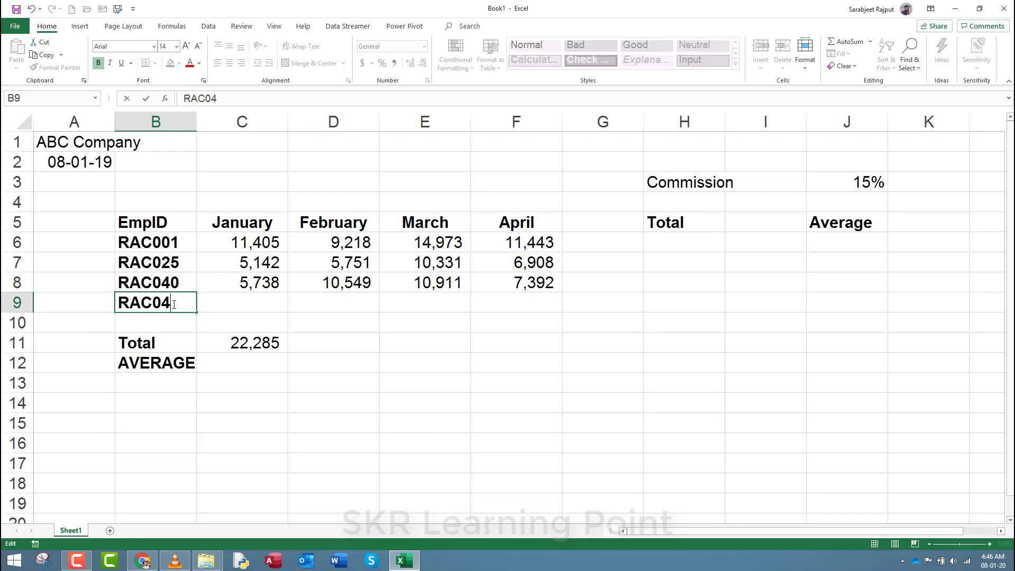
{"action": "type", "text": "7"}
{"action": "key", "text": "Tab"}
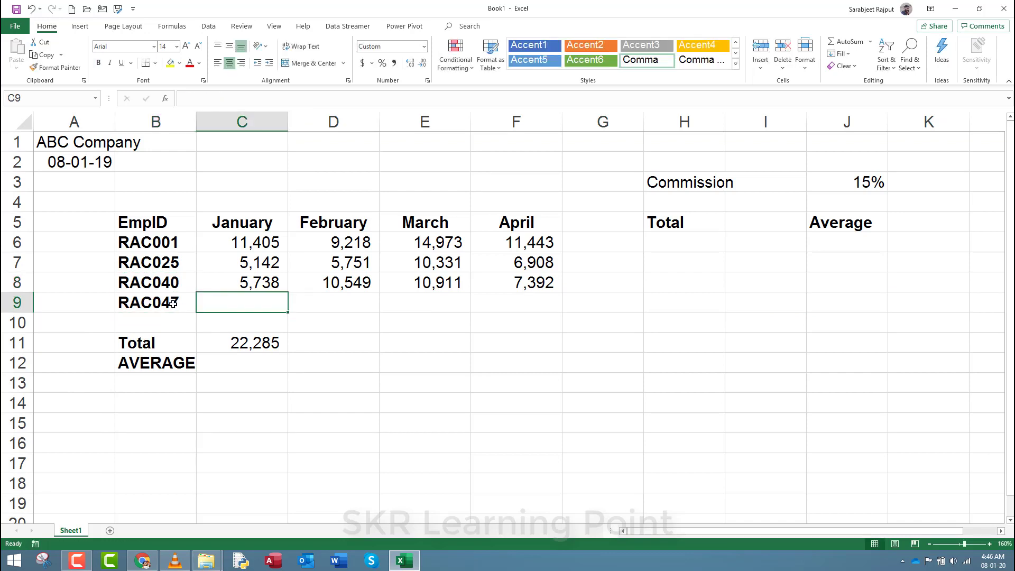
Enter RAC047's sales 4,500, 7,515, 9,800 and 4,824 for January to April.
{"action": "type", "text": "4,5"}
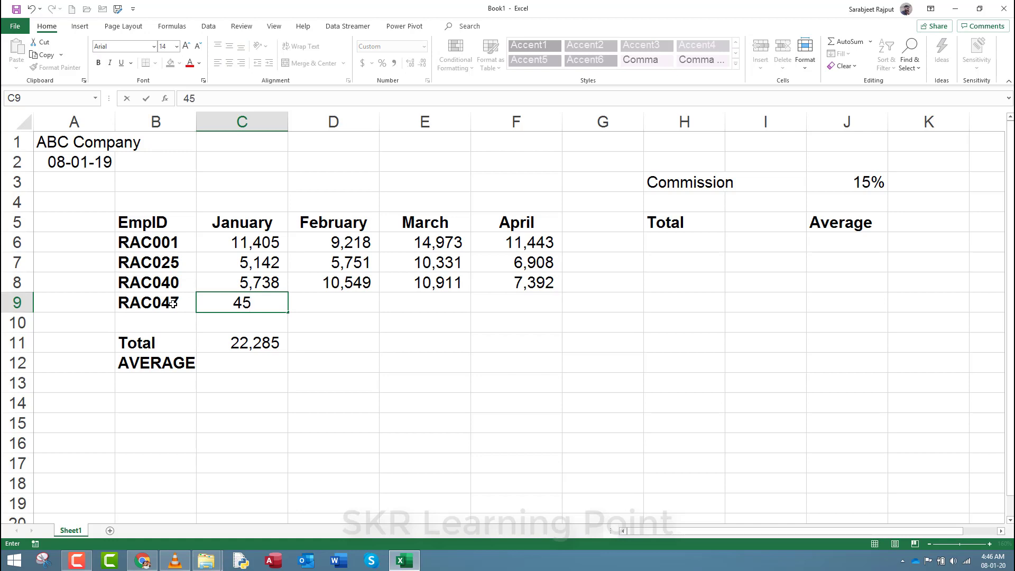
{"action": "type", "text": "00"}
{"action": "key", "text": "Tab"}
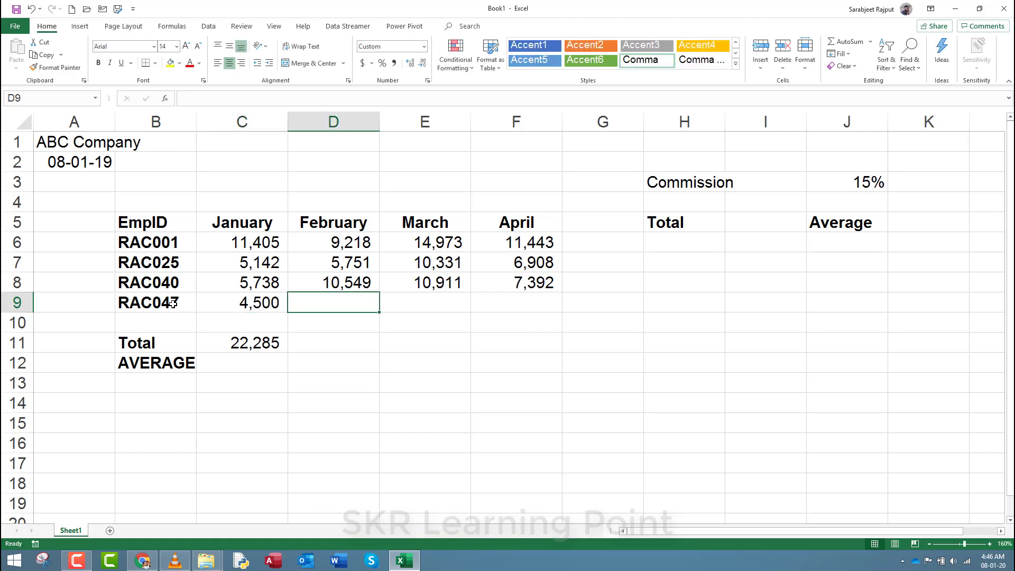
{"action": "type", "text": "7515"}
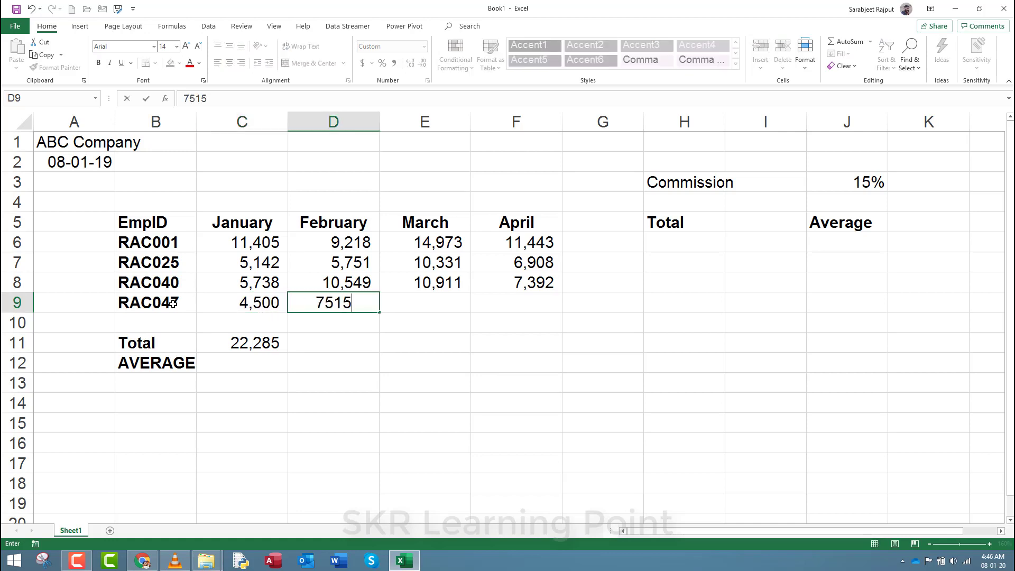
{"action": "key", "text": "Tab"}
{"action": "key", "text": "Tab"}
{"action": "key", "text": "shift+Tab"}
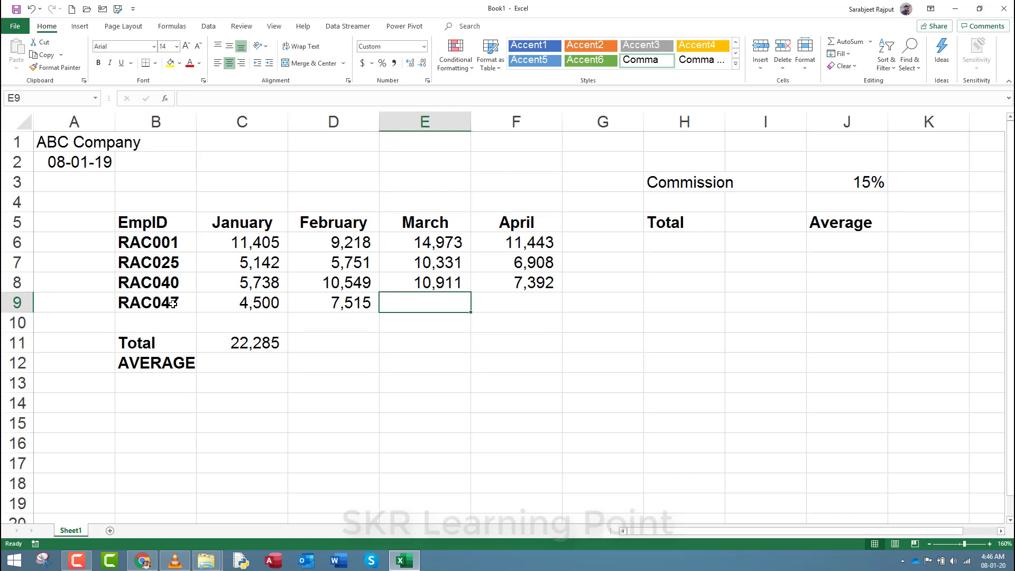
{"action": "type", "text": "9,800"}
{"action": "key", "text": "Tab"}
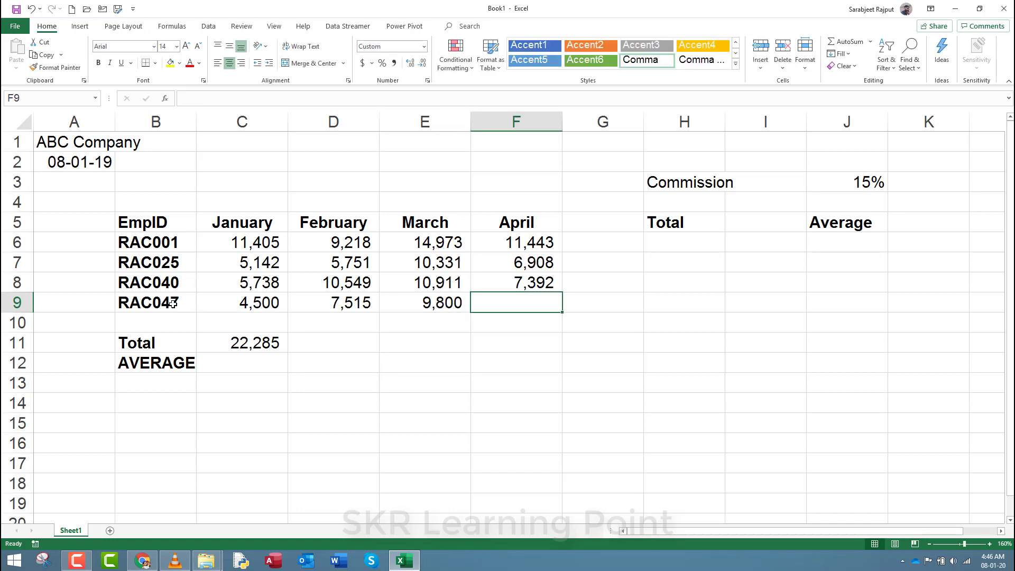
{"action": "type", "text": "4824"}
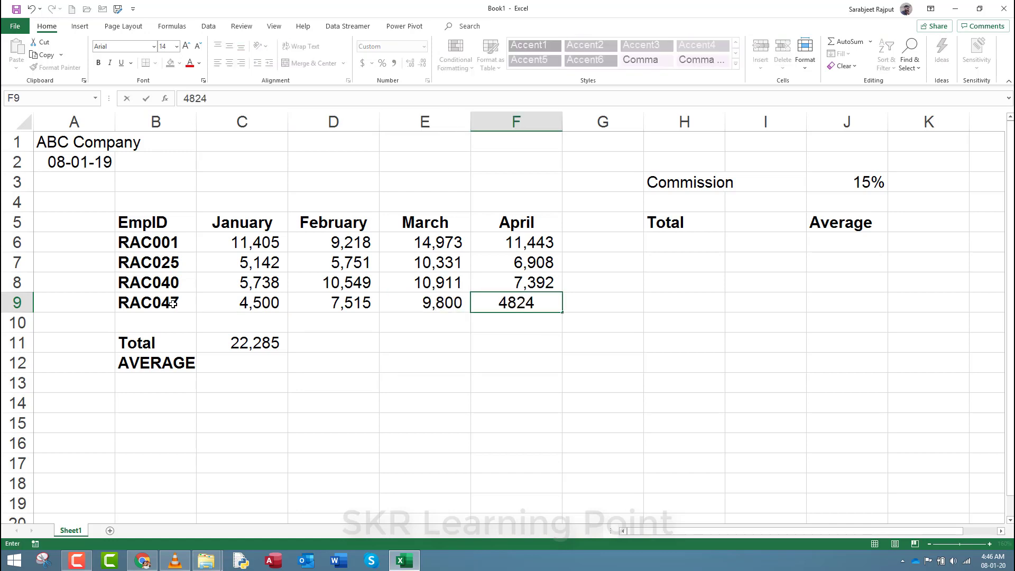
{"action": "key", "text": "Return"}
{"action": "key", "text": "Left"}
{"action": "key", "text": "Down"}
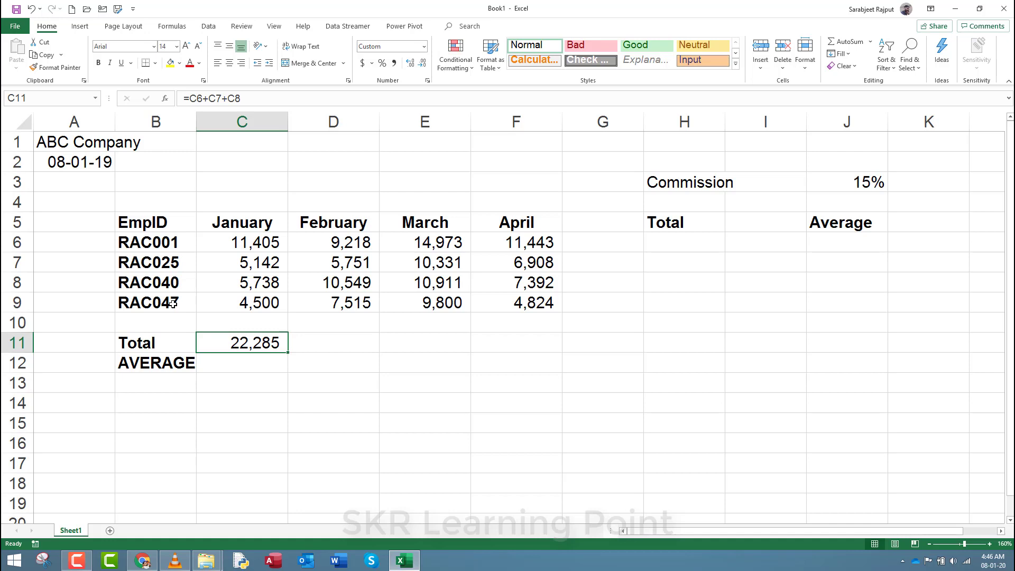
Append +C9 to the January Total formula in C11 so it shows 26,785.
{"action": "key", "text": "F2"}
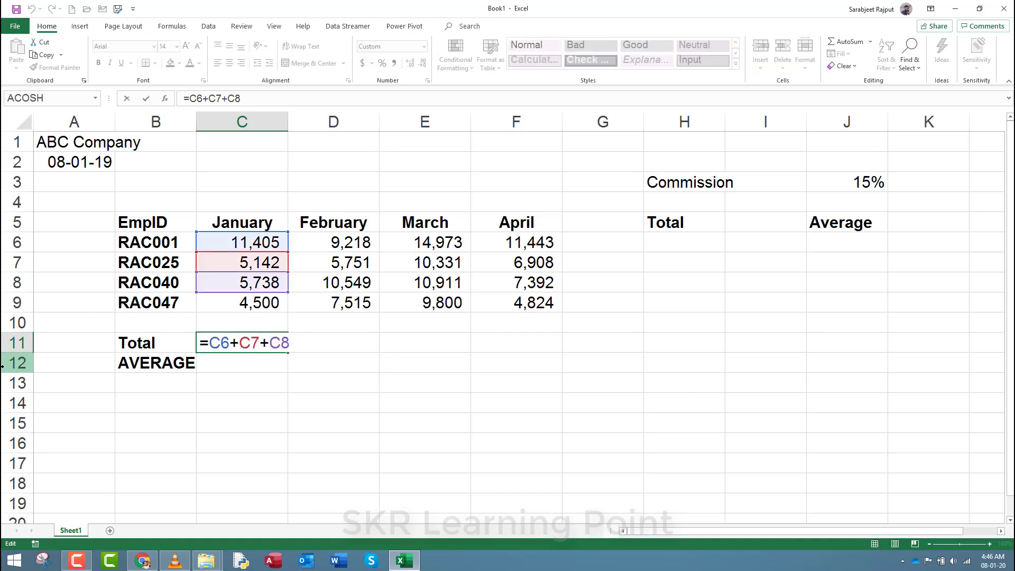
{"action": "key", "text": "Escape"}
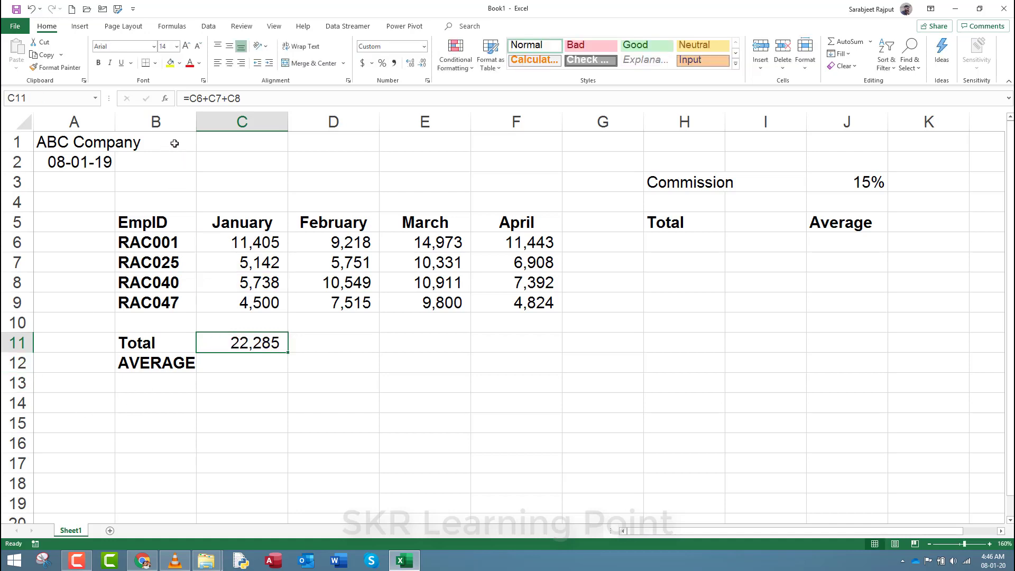
{"action": "key", "text": "F2"}
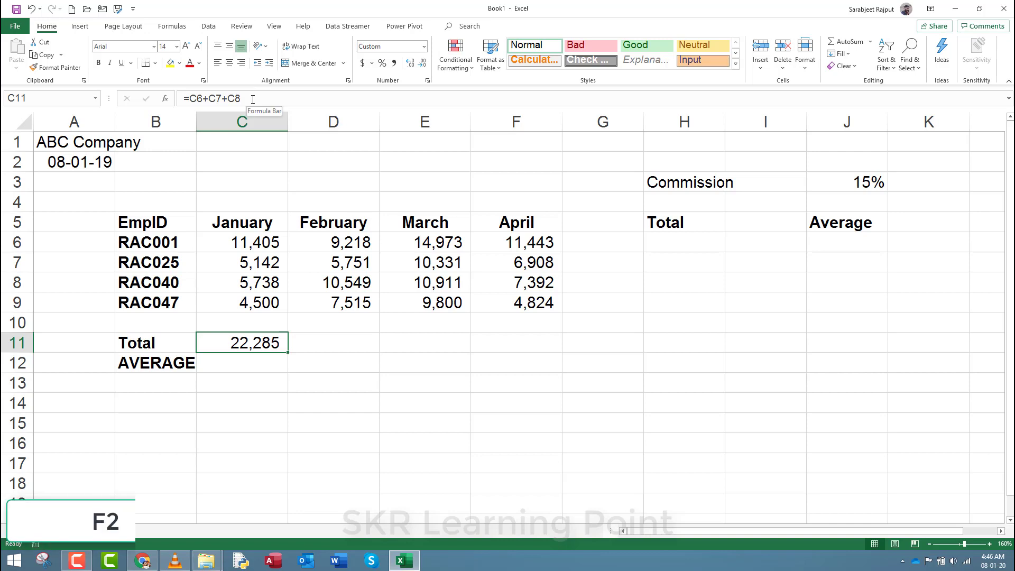
{"action": "key", "text": "F2"}
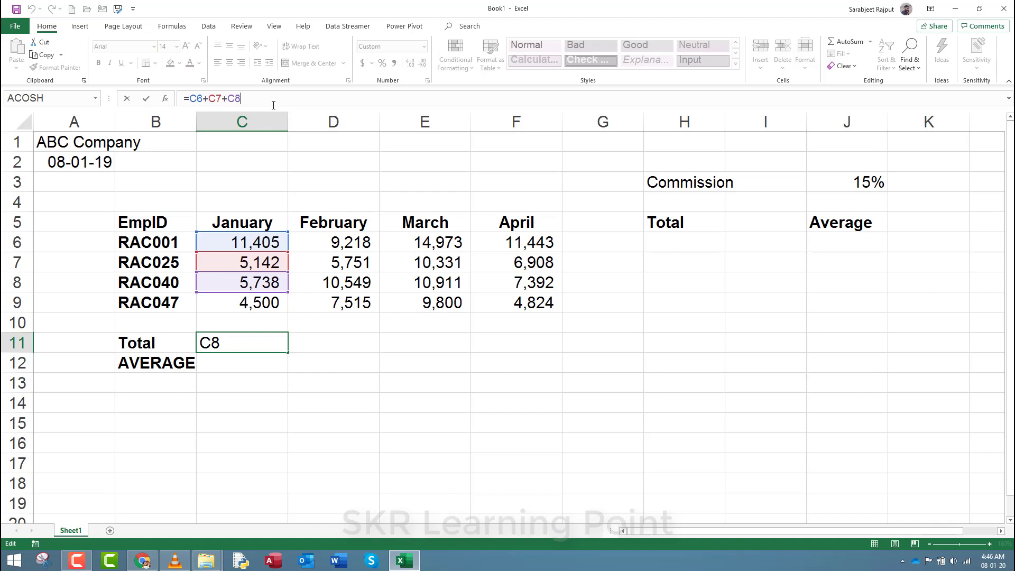
{"action": "type", "text": "+"}
{"action": "type", "text": "c9"}
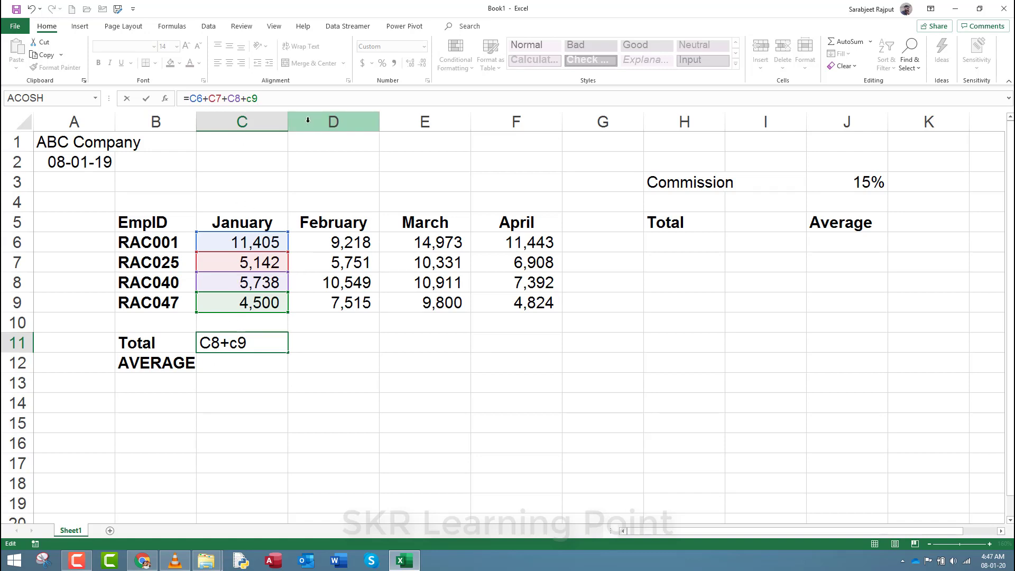
{"action": "key", "text": "Return"}
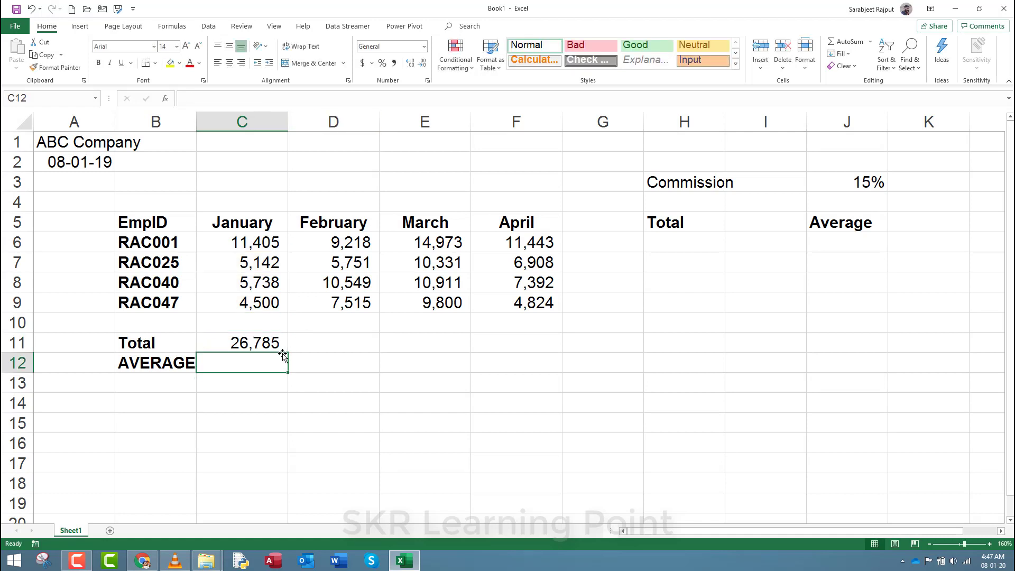
{"action": "left_click", "coordinate": [264, 345]}
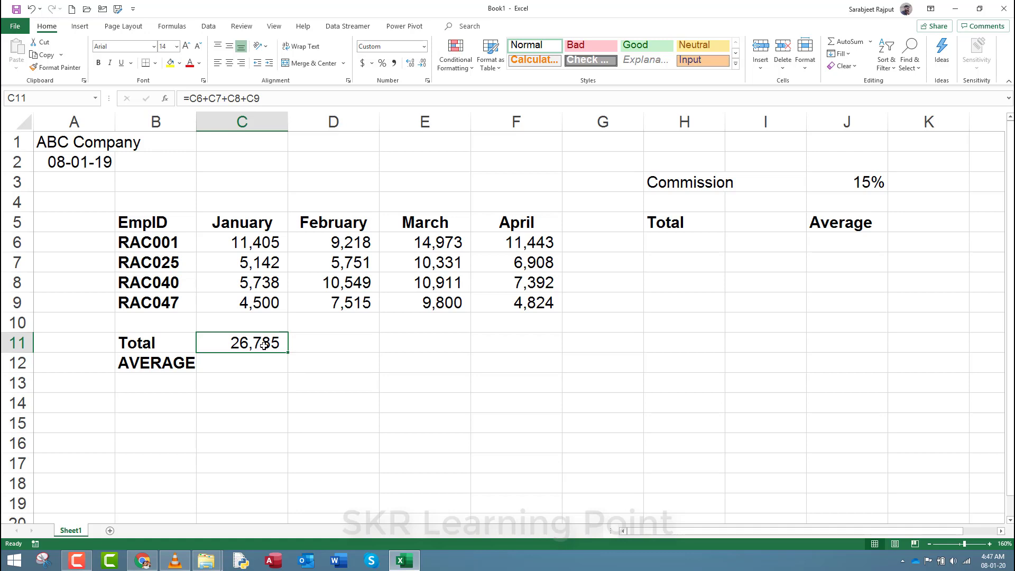
{"action": "left_click", "coordinate": [264, 247]}
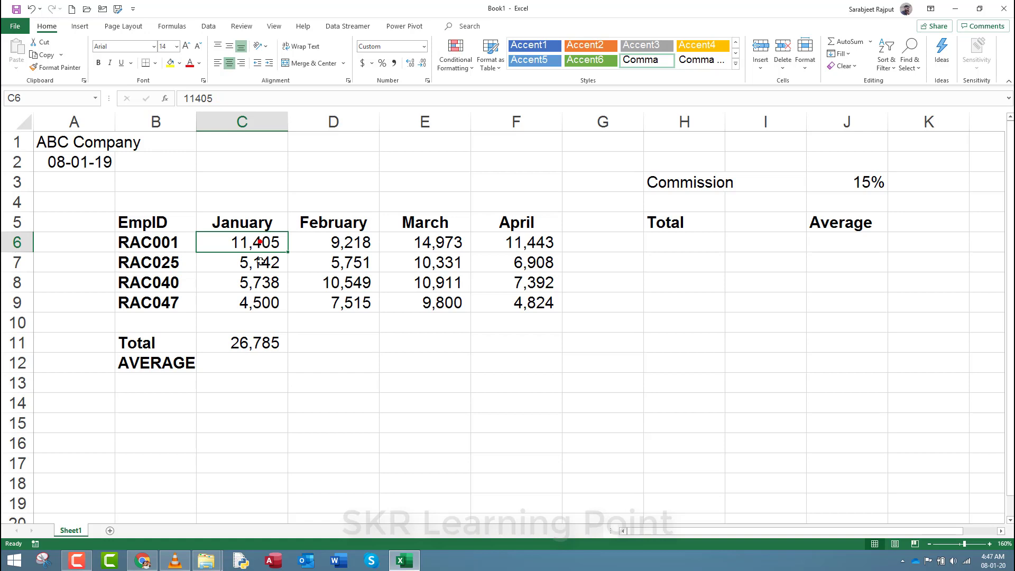
{"action": "left_click_drag", "start_coordinate": [260, 245], "coordinate": [253, 306]}
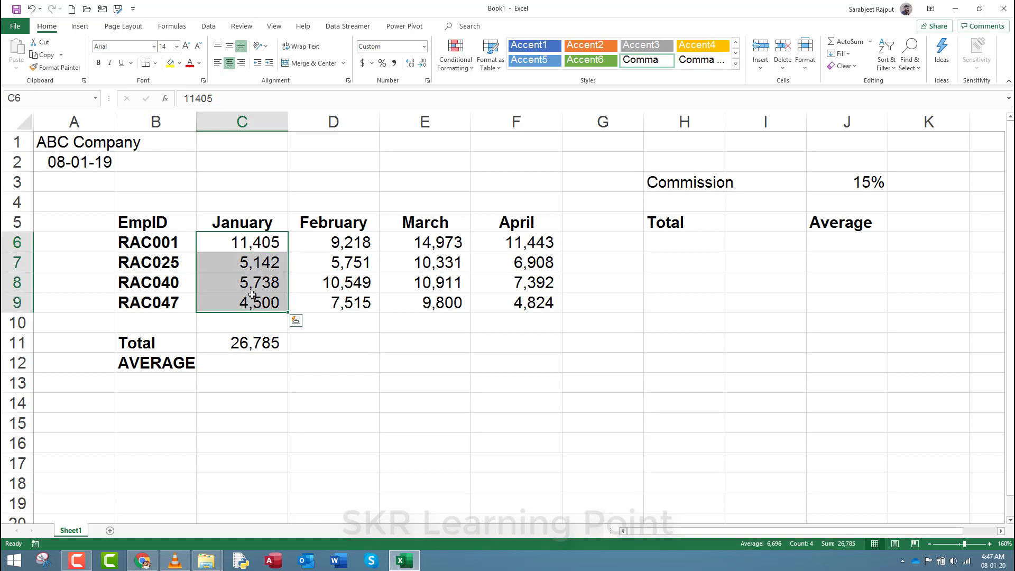
{"action": "left_click", "coordinate": [268, 241]}
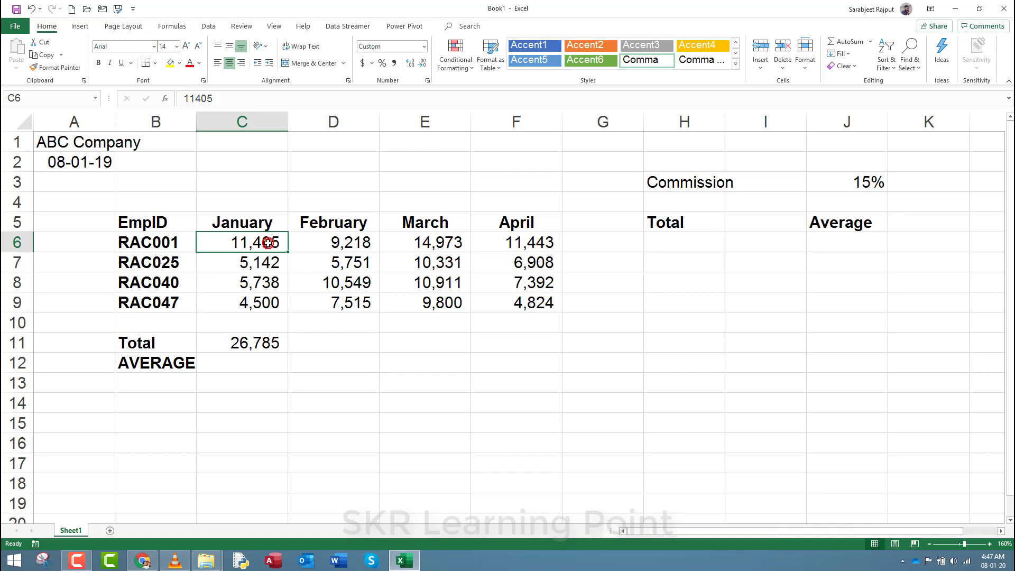
{"action": "mouse_move", "coordinate": [269, 242]}
{"action": "left_mouse_down"}
{"action": "mouse_move", "coordinate": [261, 319]}
{"action": "mouse_move", "coordinate": [260, 309]}
{"action": "left_mouse_up"}
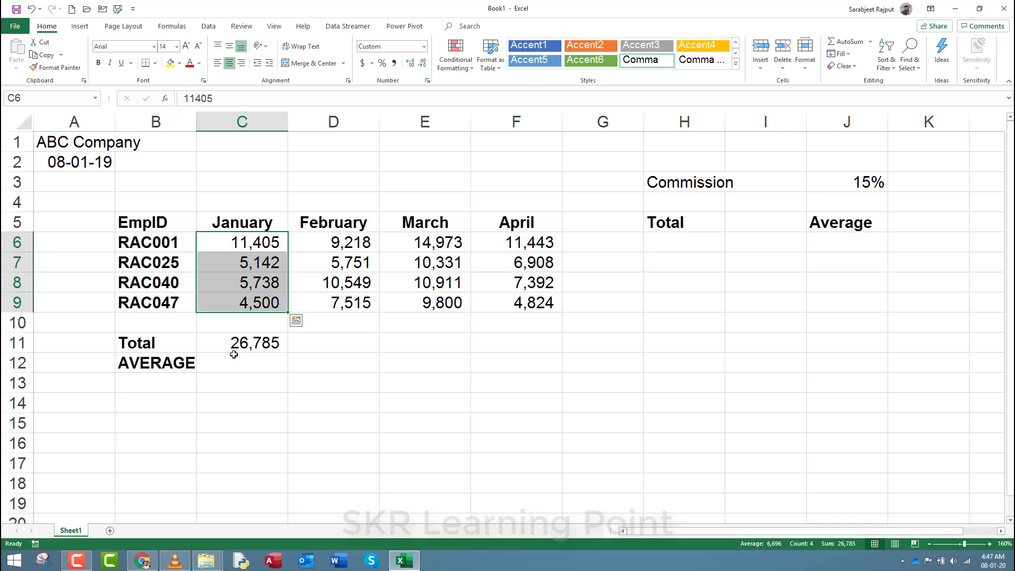
{"action": "left_click", "coordinate": [269, 247]}
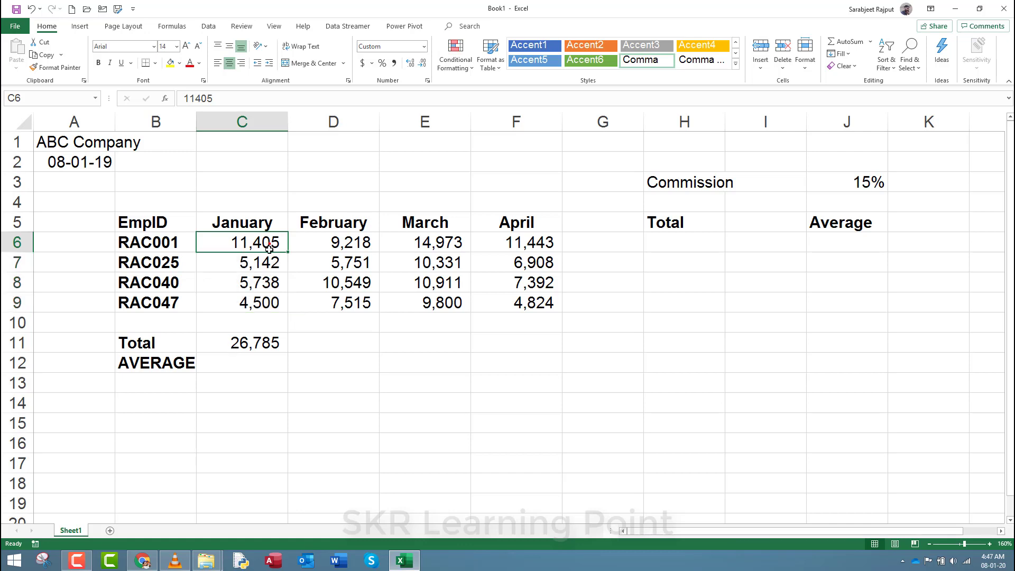
{"action": "left_click", "coordinate": [250, 350]}
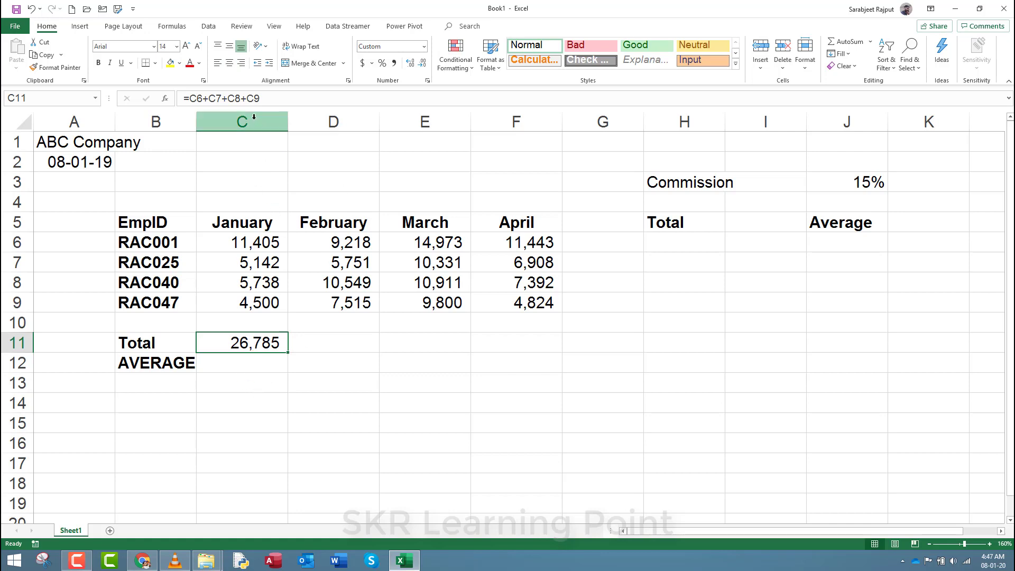
{"action": "left_click", "coordinate": [283, 97]}
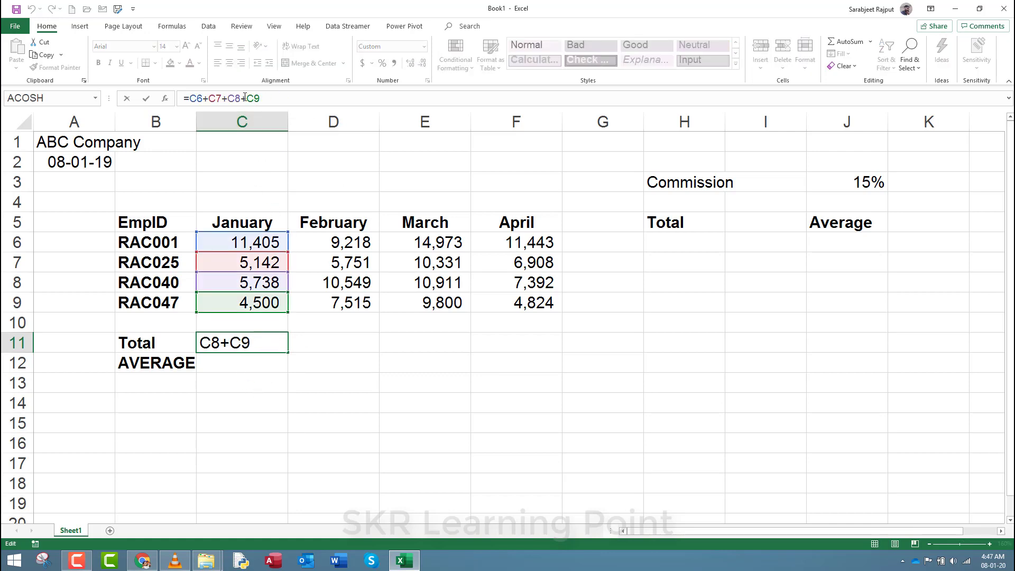
{"action": "left_click", "coordinate": [243, 98]}
{"action": "key", "text": "BackSpace"}
{"action": "key", "text": "BackSpace"}
{"action": "type", "text": "jka"}
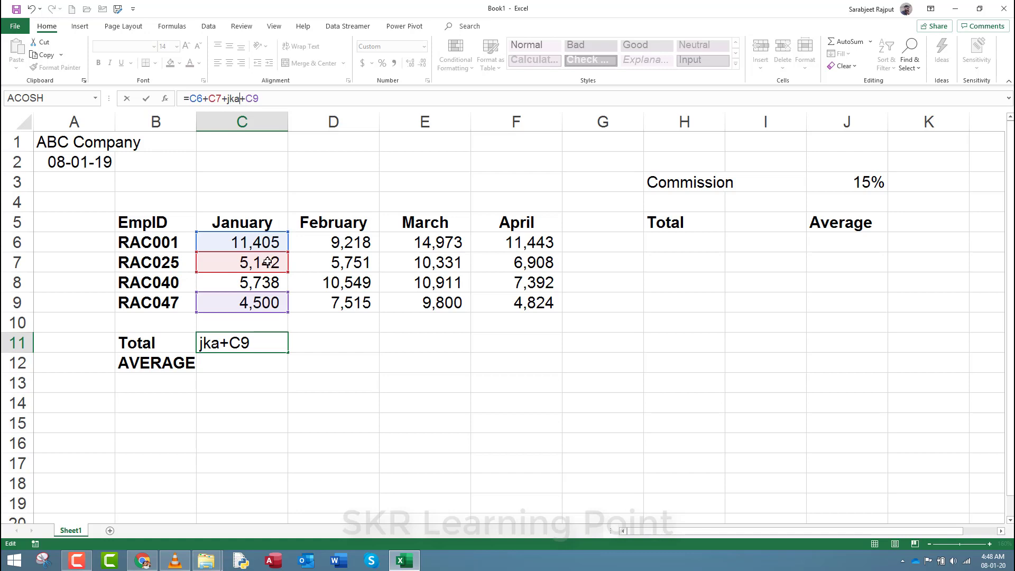
{"action": "key", "text": "Escape"}
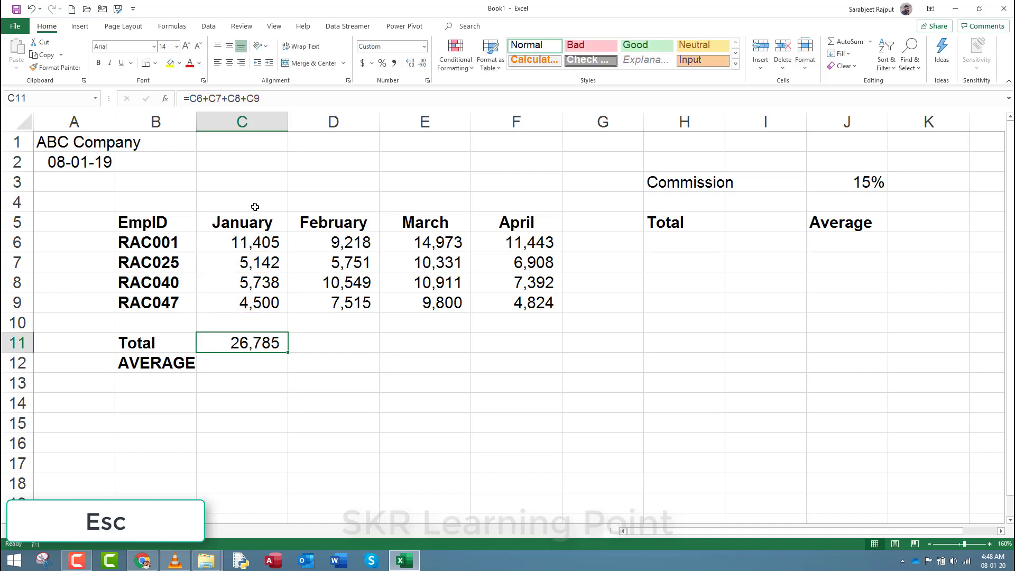
{"action": "double_click", "coordinate": [254, 346]}
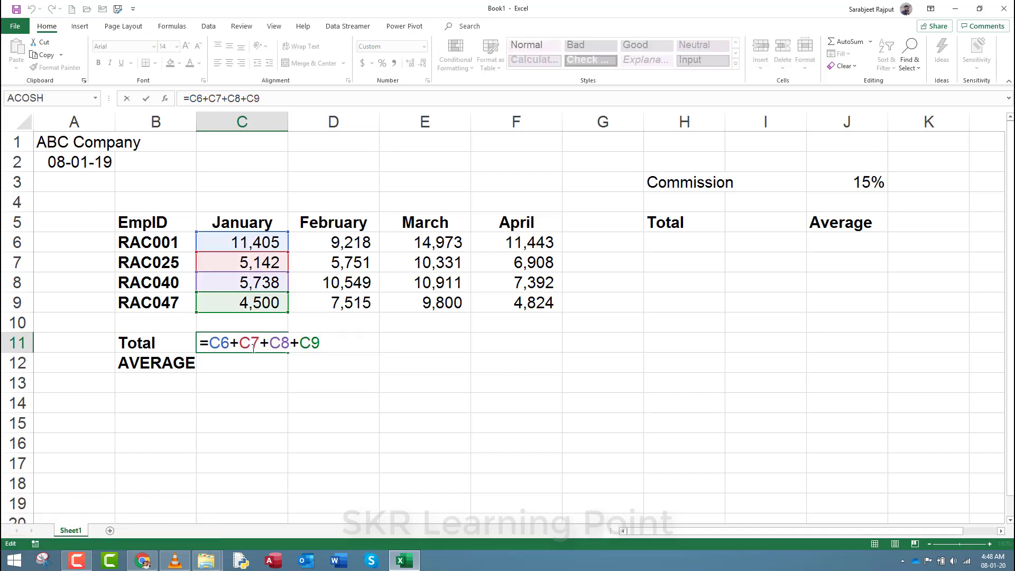
{"action": "key", "text": "Escape"}
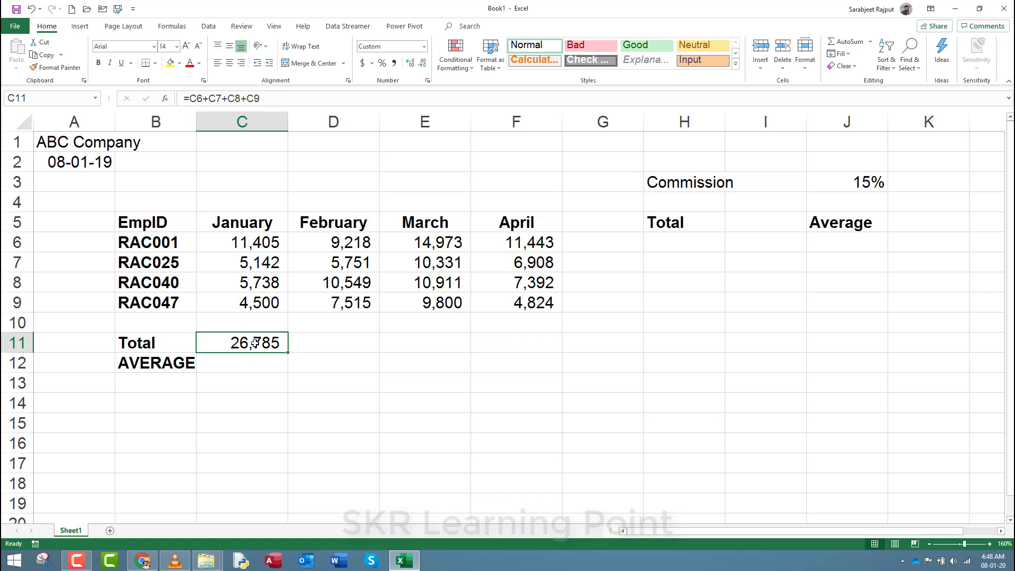
{"action": "double_click", "coordinate": [255, 344]}
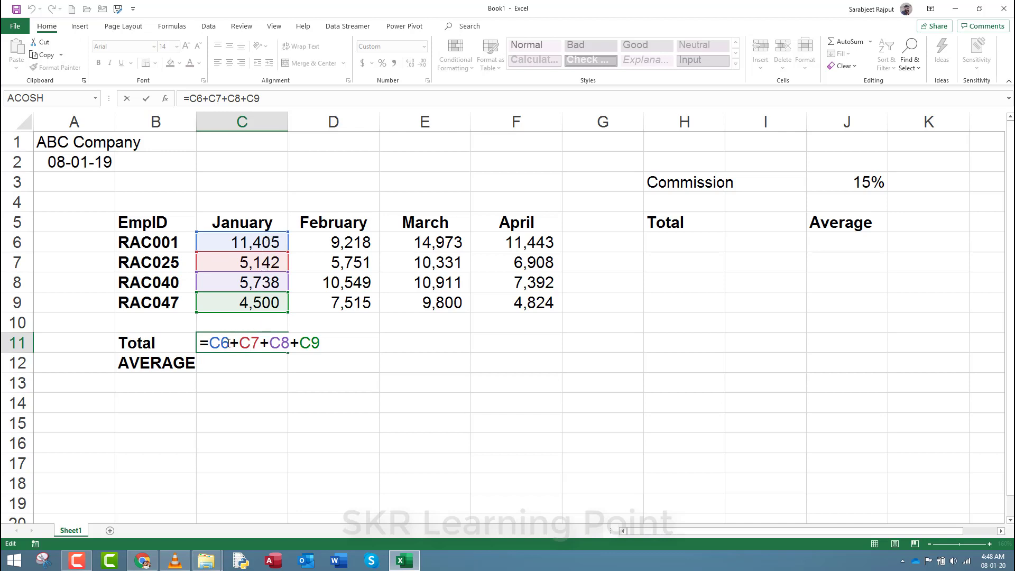
{"action": "mouse_move", "coordinate": [229, 343]}
{"action": "left_mouse_down"}
{"action": "mouse_move", "coordinate": [210, 343]}
{"action": "mouse_move", "coordinate": [251, 343]}
{"action": "left_mouse_up"}
{"action": "key", "text": "ctrl+Return"}
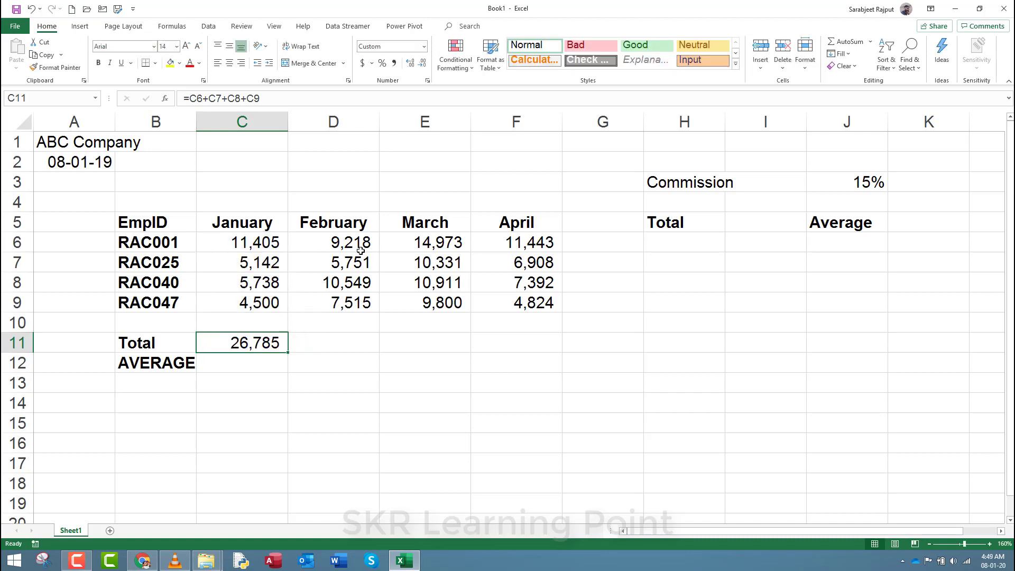
{"action": "left_click_drag", "start_coordinate": [361, 246], "coordinate": [339, 304]}
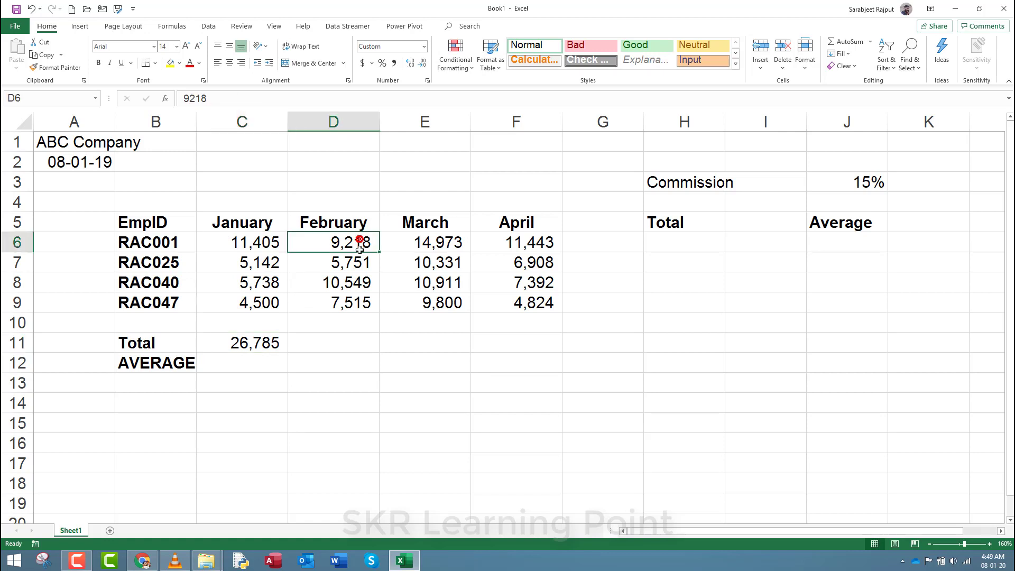
Enter =D6+D7+D8+D9 in February's Total cell D11, giving 33,033.
{"action": "left_click", "coordinate": [325, 343]}
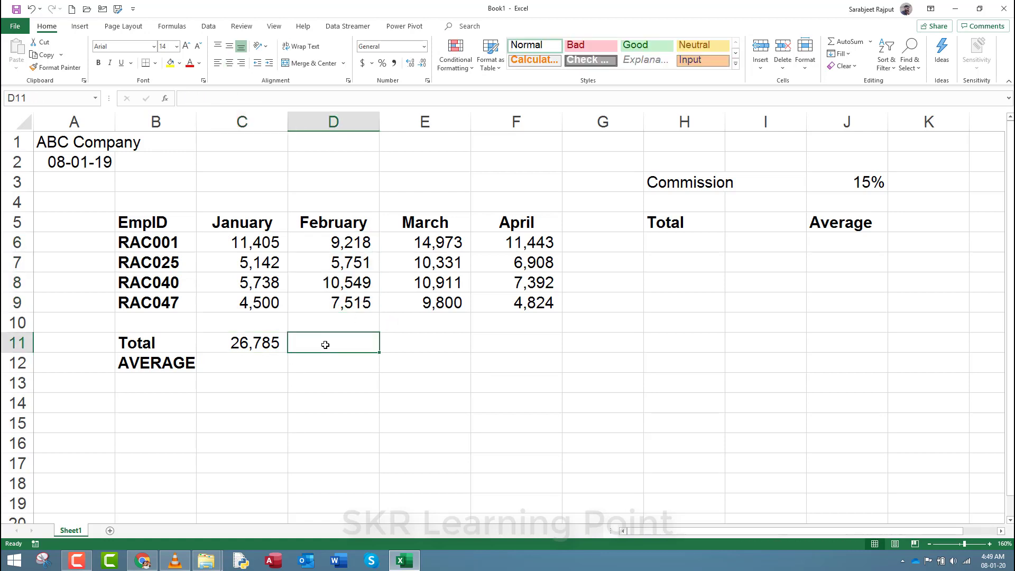
{"action": "type", "text": "="}
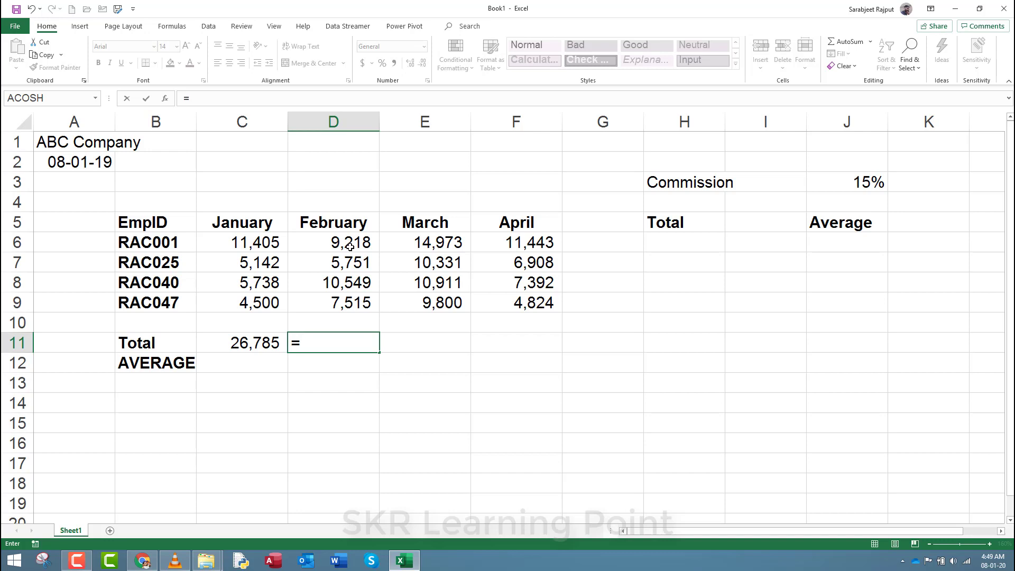
{"action": "left_click", "coordinate": [352, 247]}
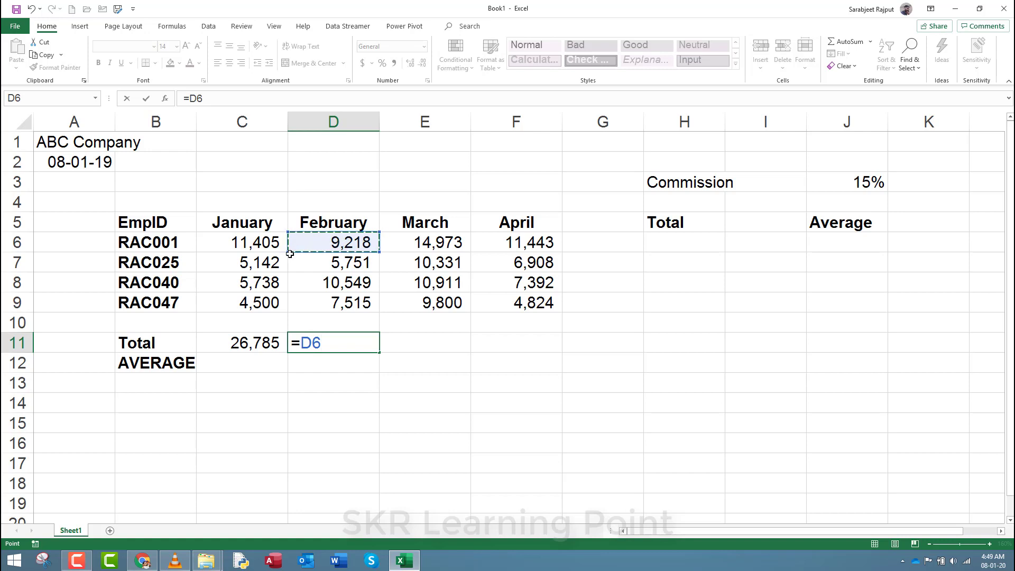
{"action": "type", "text": "+"}
{"action": "left_click", "coordinate": [333, 267]}
{"action": "type", "text": "+"}
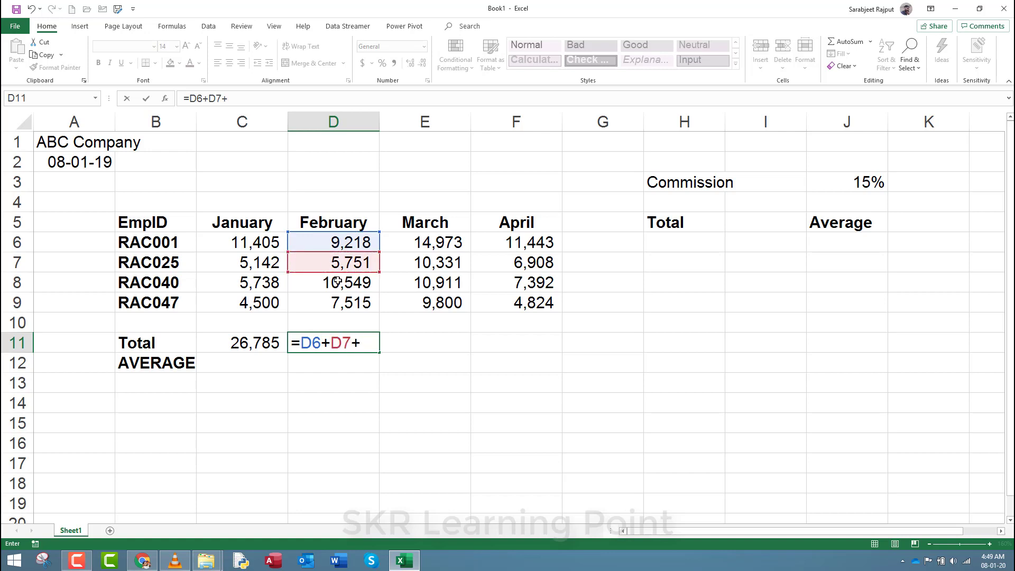
{"action": "left_click", "coordinate": [338, 281]}
{"action": "type", "text": "+"}
{"action": "left_click", "coordinate": [353, 304]}
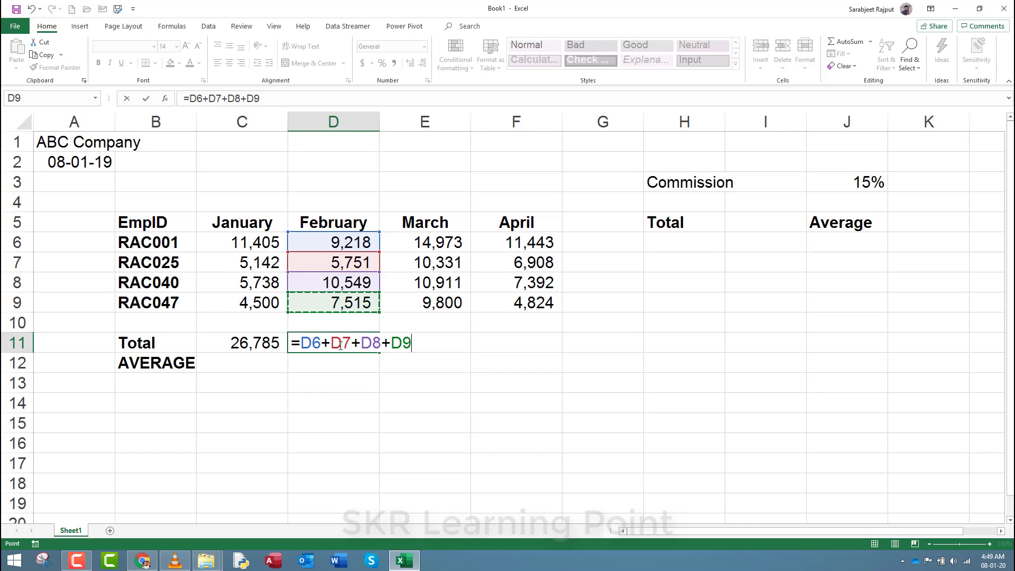
{"action": "key", "text": "Return"}
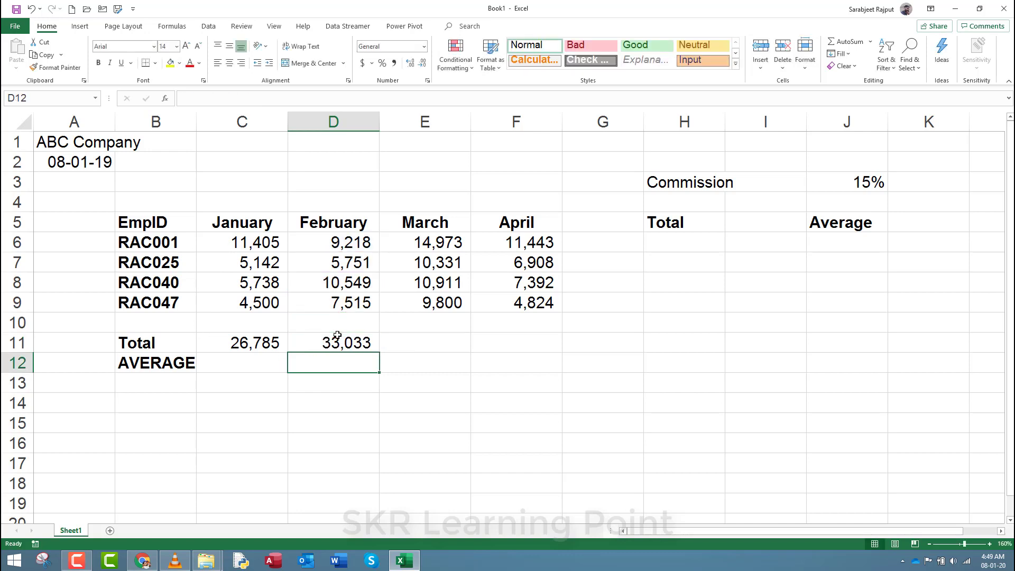
{"action": "left_click", "coordinate": [341, 339]}
{"action": "left_click_drag", "start_coordinate": [340, 242], "coordinate": [347, 303]}
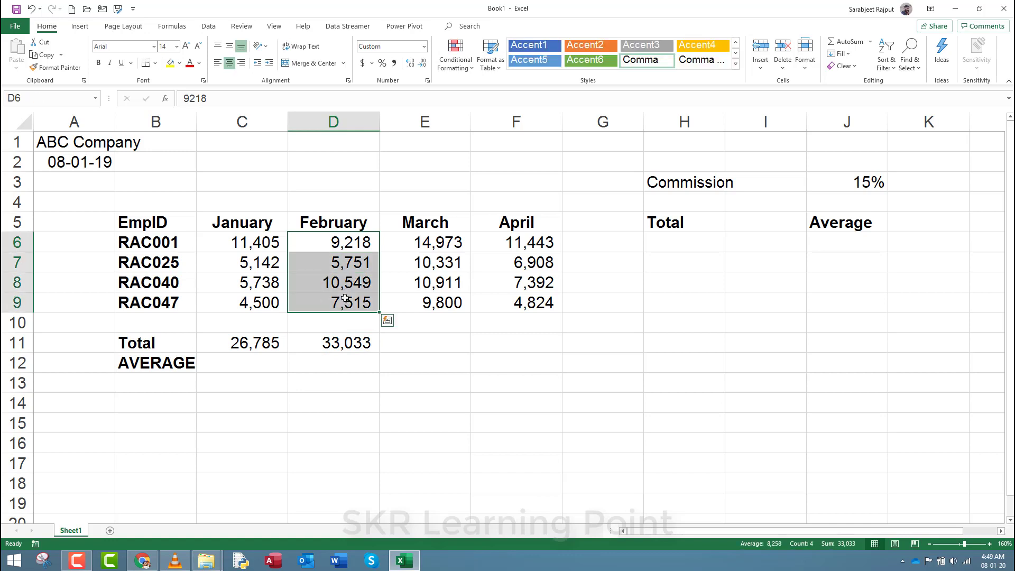
{"action": "left_click", "coordinate": [356, 245]}
{"action": "left_click_drag", "start_coordinate": [356, 244], "coordinate": [355, 301]}
{"action": "left_click_drag", "start_coordinate": [263, 248], "coordinate": [267, 306]}
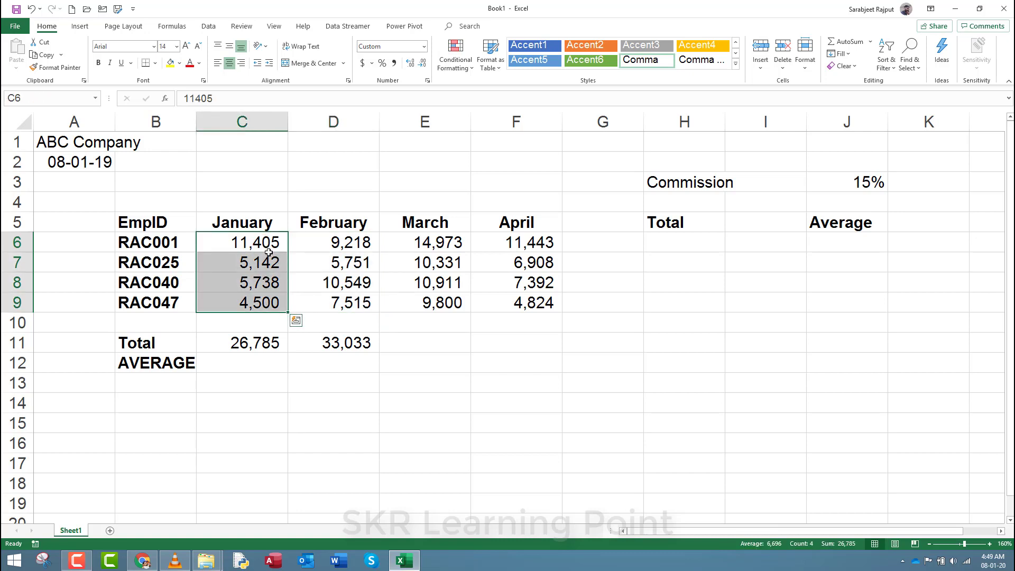
{"action": "double_click", "coordinate": [248, 298]}
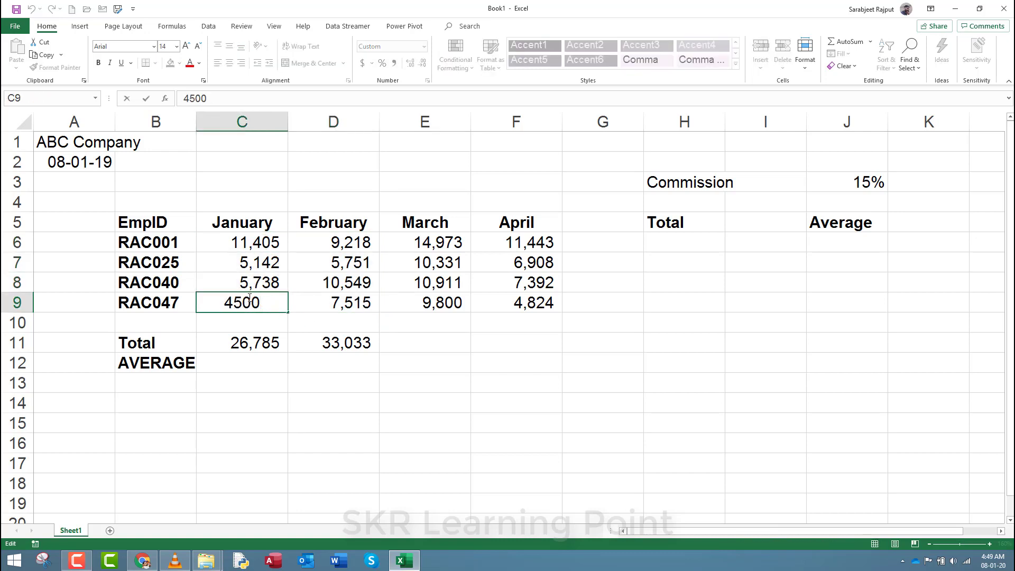
{"action": "left_click", "coordinate": [253, 341]}
{"action": "double_click", "coordinate": [258, 349]}
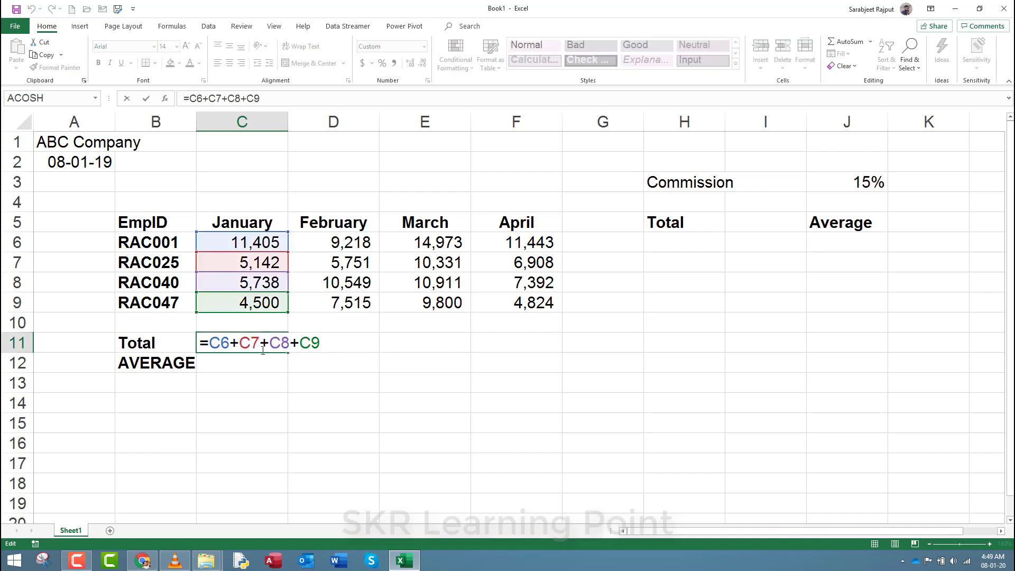
{"action": "key", "text": "Escape"}
{"action": "left_click", "coordinate": [356, 346]}
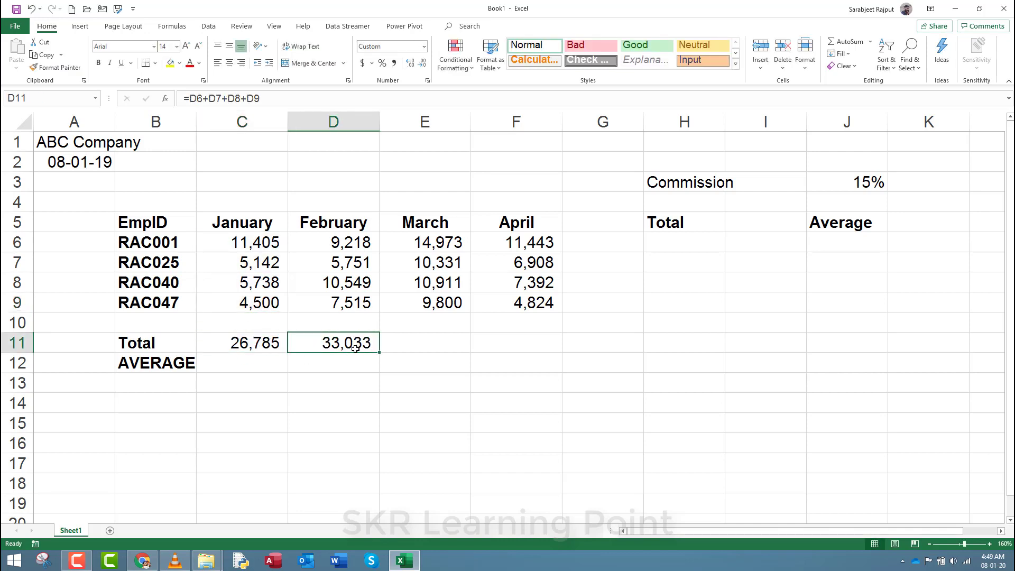
{"action": "double_click", "coordinate": [354, 356]}
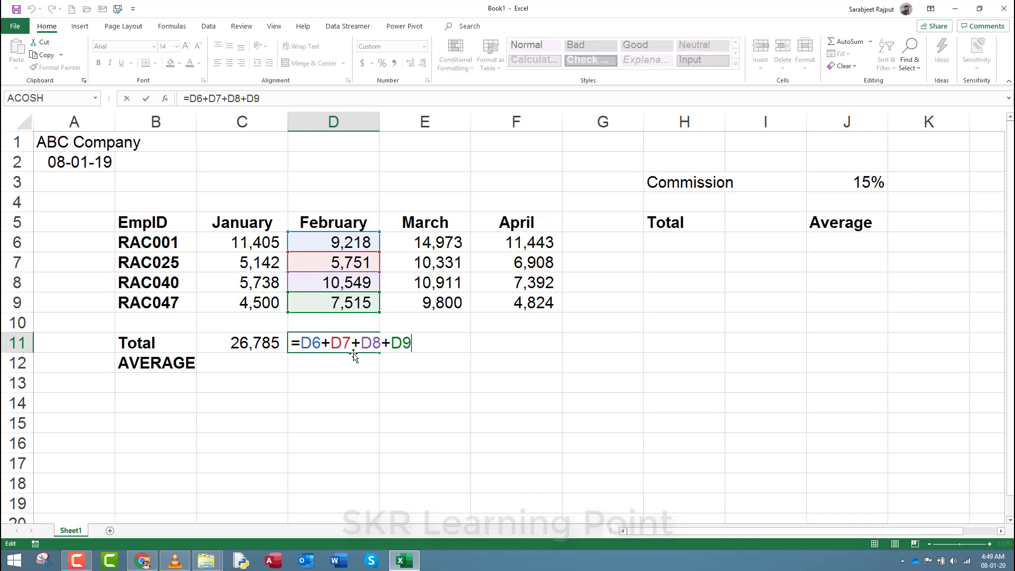
{"action": "key", "text": "Escape"}
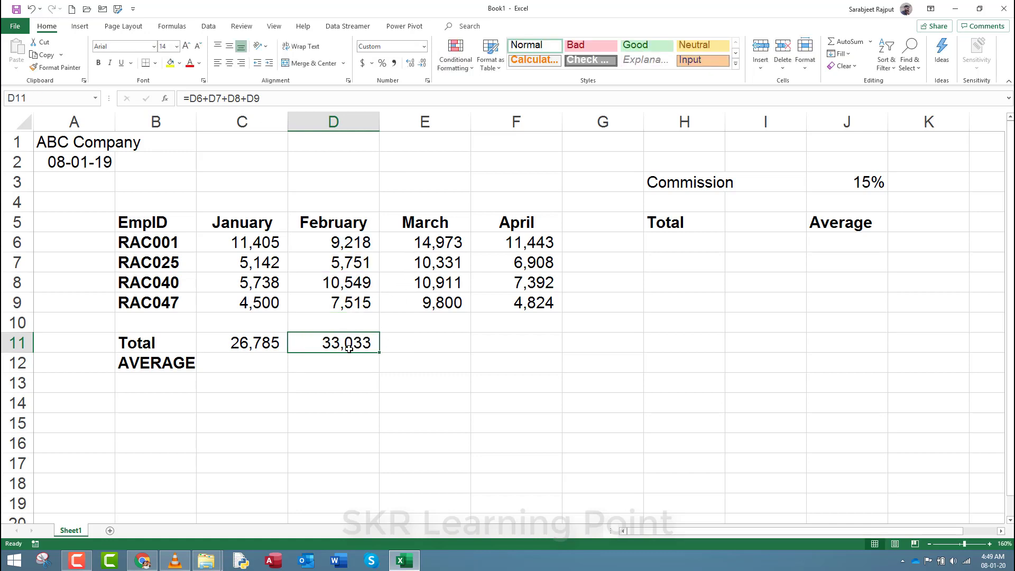
{"action": "left_click_drag", "start_coordinate": [363, 244], "coordinate": [357, 307]}
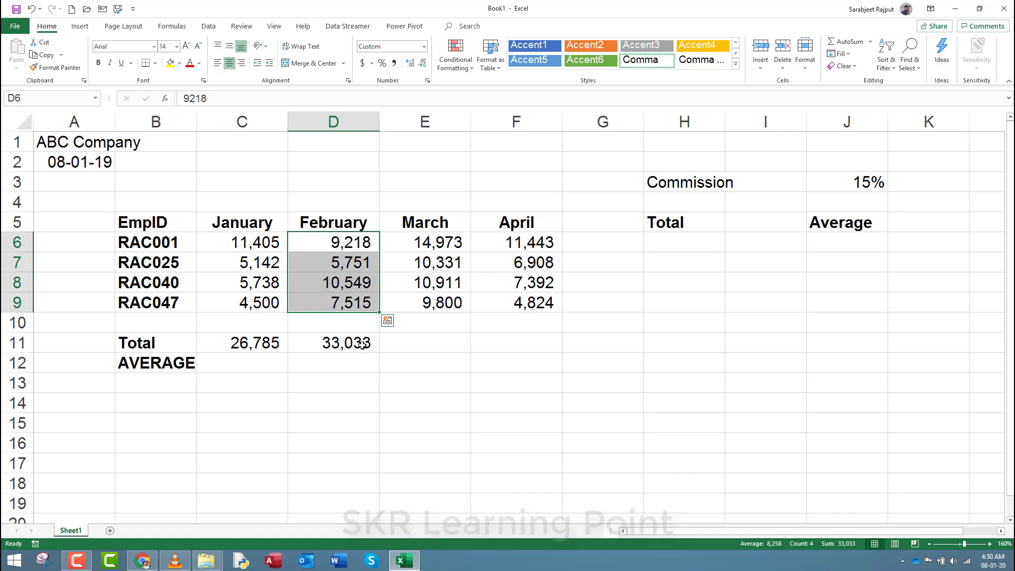
{"action": "left_click", "coordinate": [362, 344]}
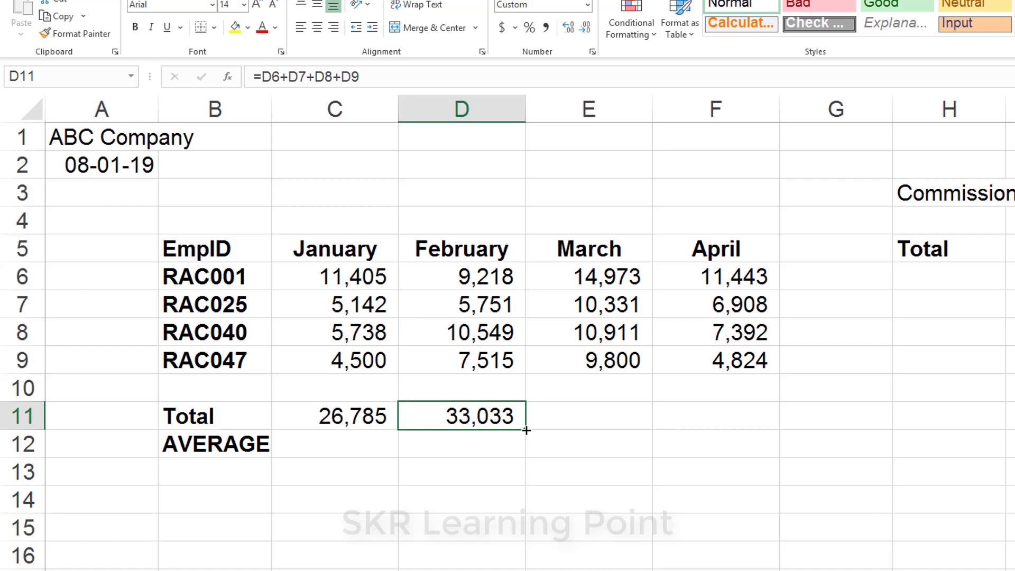
Fill the February total formula into March and compare the two totals' formulas.
{"action": "left_click_drag", "start_coordinate": [527, 430], "coordinate": [625, 426]}
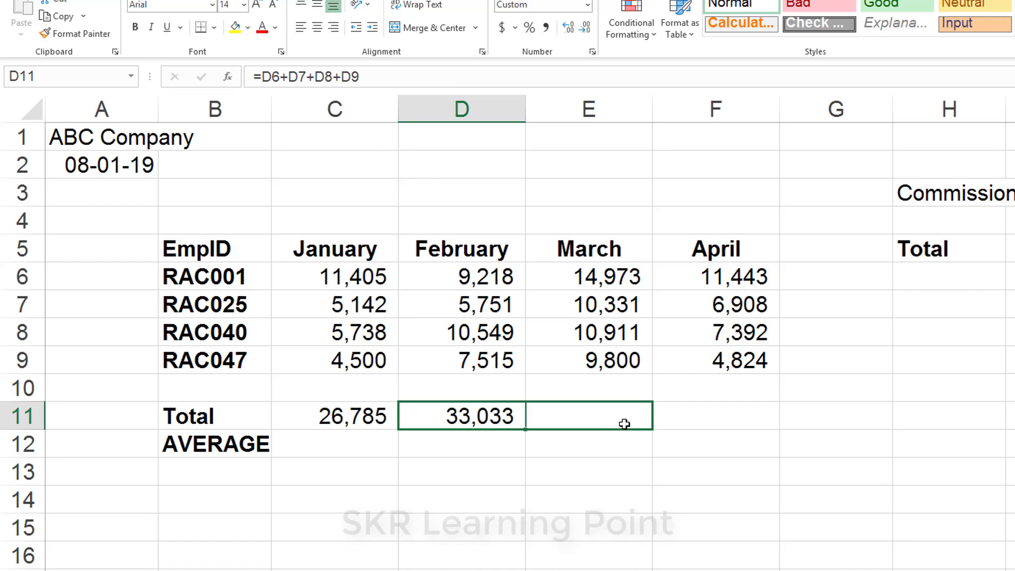
{"action": "left_click_drag", "start_coordinate": [626, 426], "coordinate": [625, 424]}
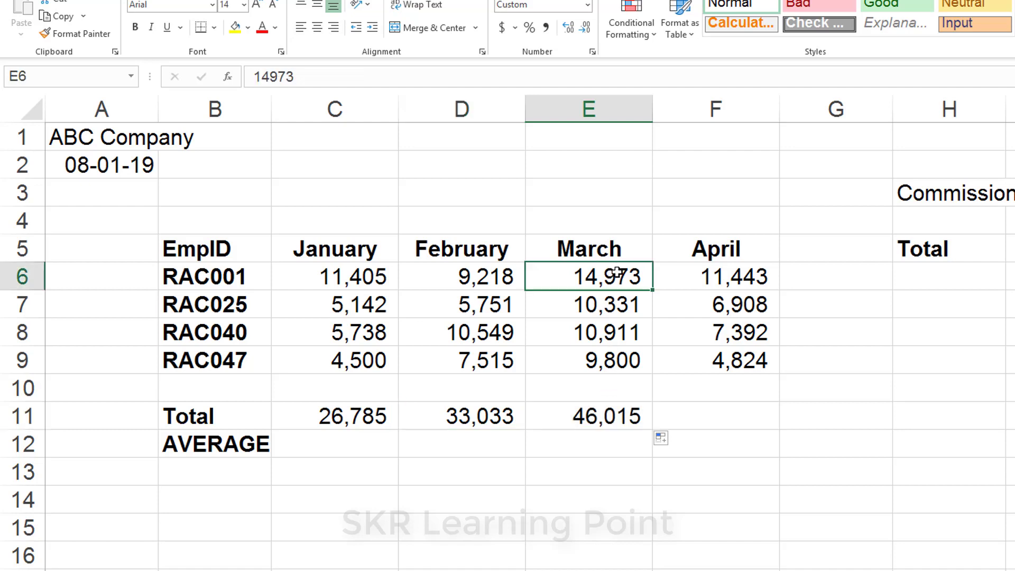
{"action": "left_click_drag", "start_coordinate": [616, 267], "coordinate": [609, 365]}
{"action": "left_click", "coordinate": [646, 433]}
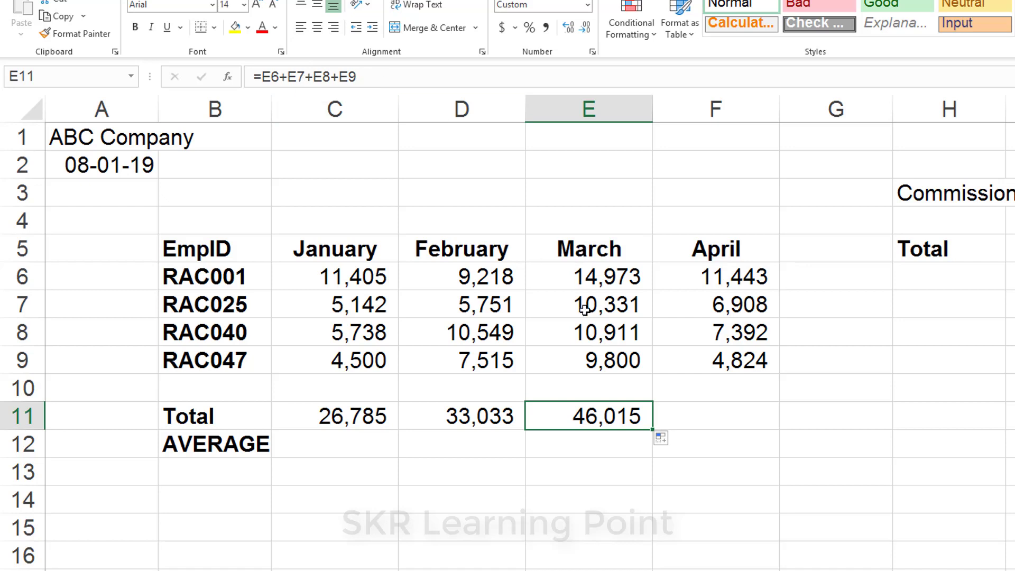
{"action": "double_click", "coordinate": [607, 422]}
{"action": "key", "text": "Escape"}
{"action": "double_click", "coordinate": [490, 417]}
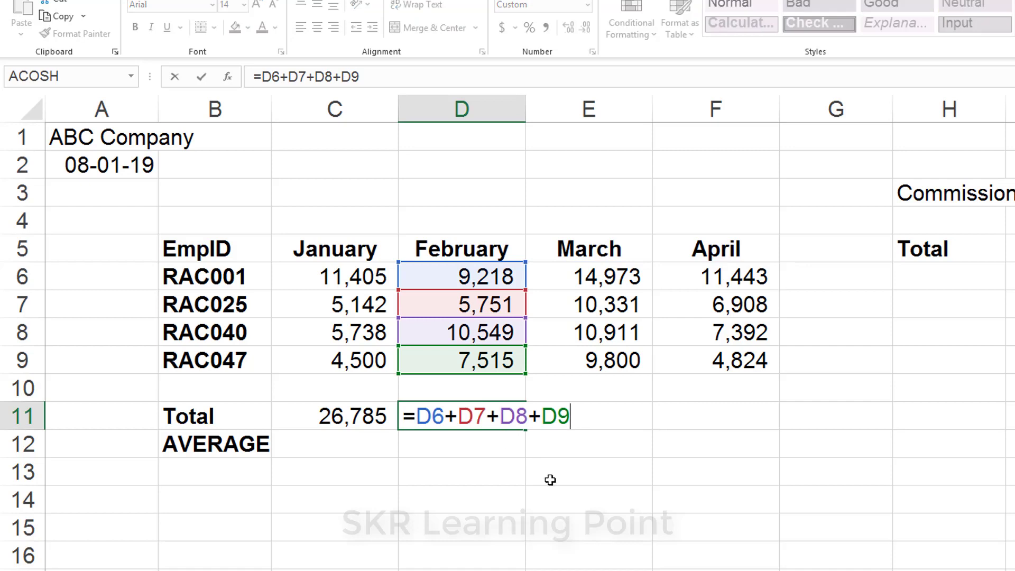
{"action": "key", "text": "Escape"}
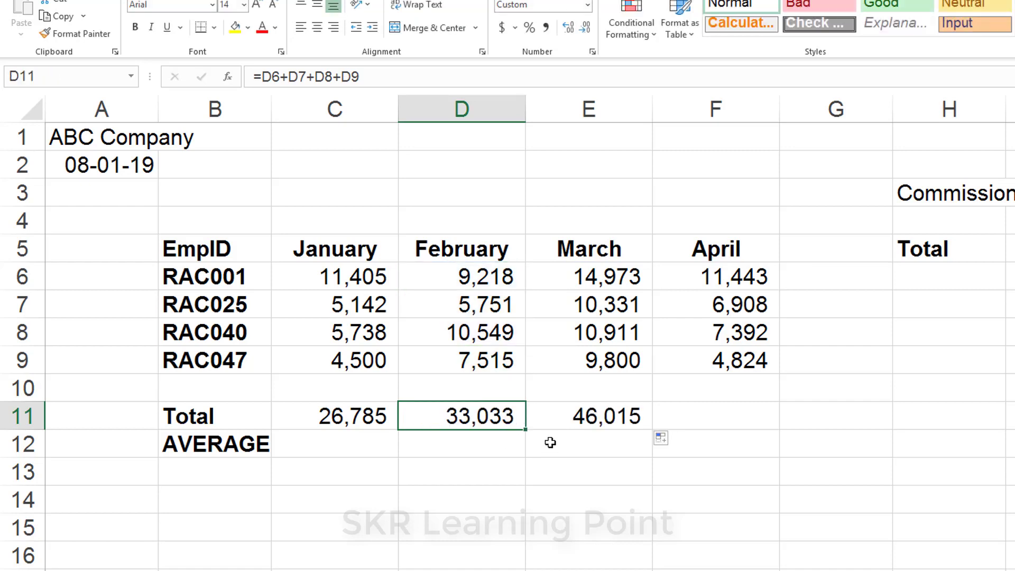
{"action": "left_click", "coordinate": [553, 421]}
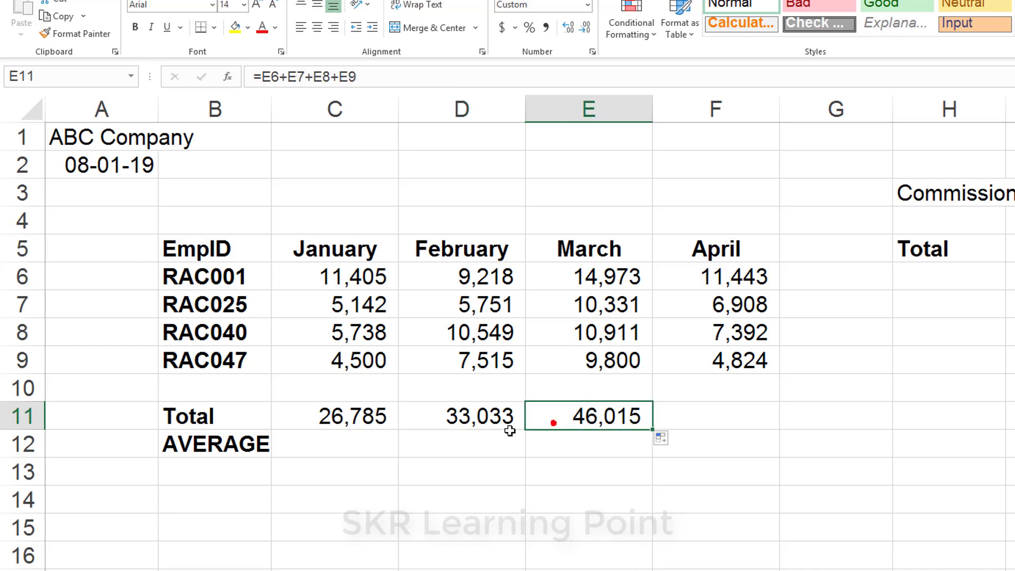
{"action": "left_click", "coordinate": [503, 432]}
{"action": "left_click", "coordinate": [498, 421]}
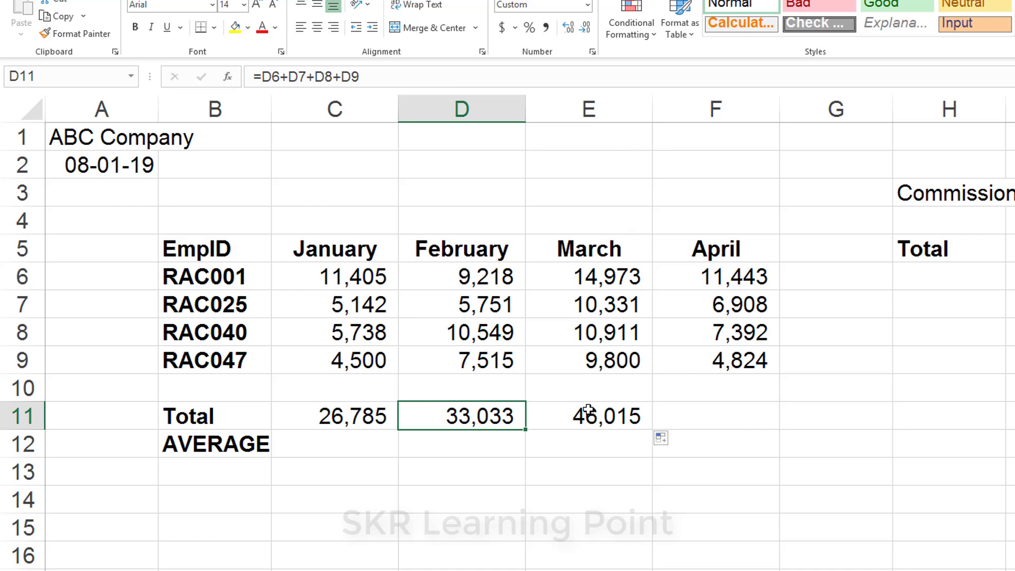
Refill March's total from February, confirm =E6+E7+E8+E9 showing 46,015, and copy it.
{"action": "left_click", "coordinate": [569, 415]}
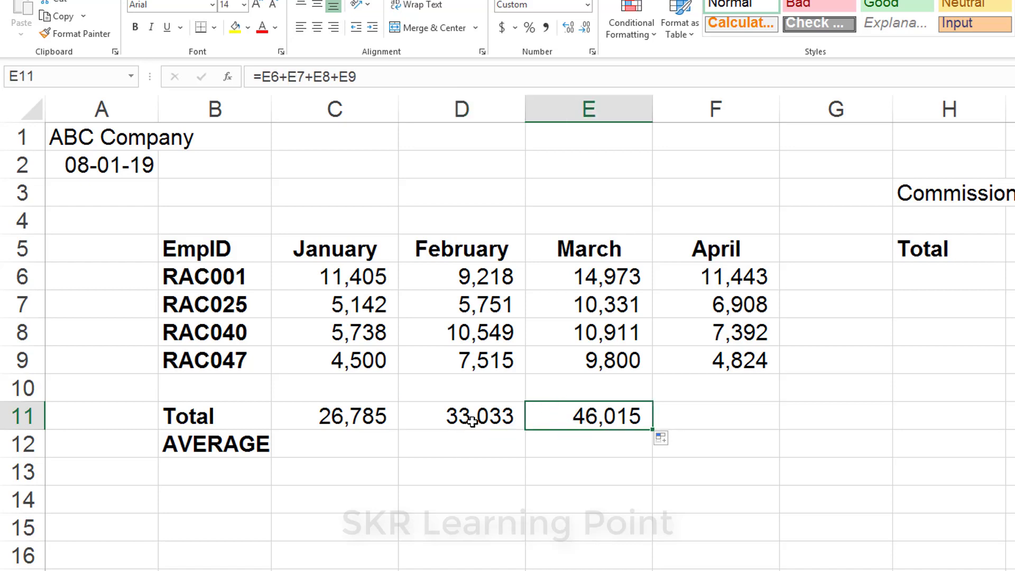
{"action": "left_click", "coordinate": [472, 421]}
{"action": "left_click", "coordinate": [568, 421]}
{"action": "double_click", "coordinate": [549, 419]}
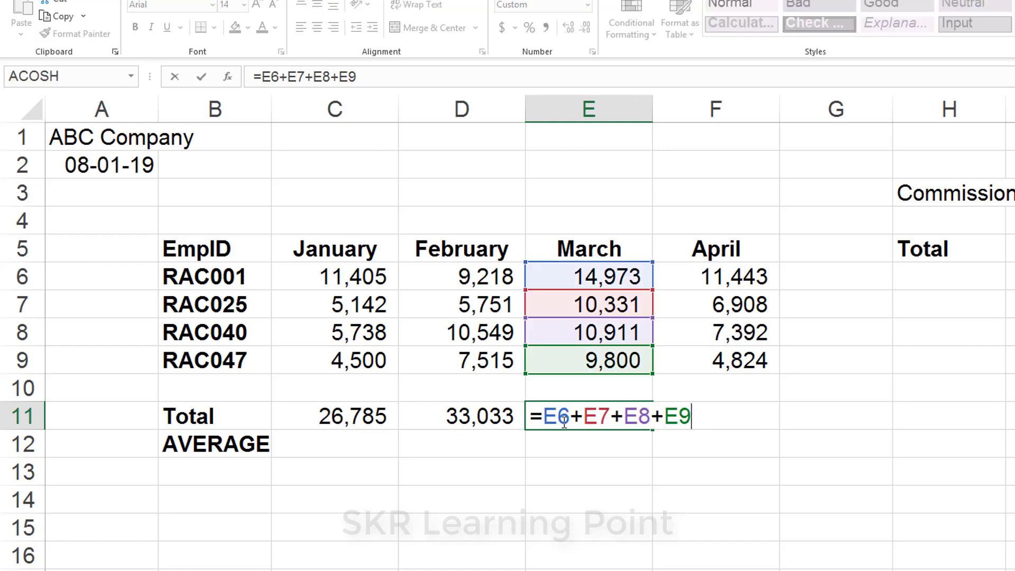
{"action": "key", "text": "Escape"}
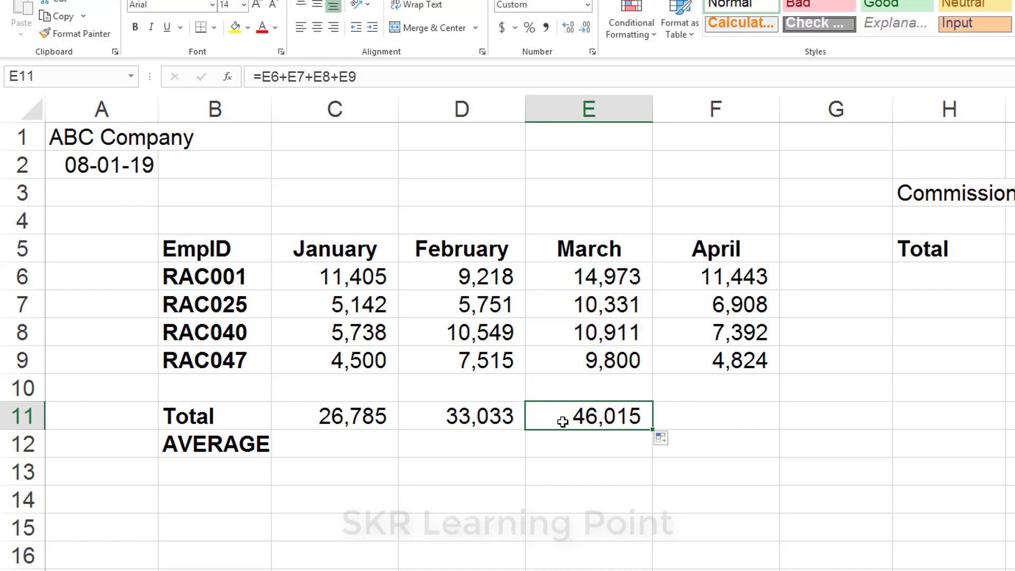
{"action": "left_click", "coordinate": [516, 420]}
{"action": "left_click_drag", "start_coordinate": [527, 430], "coordinate": [587, 418]}
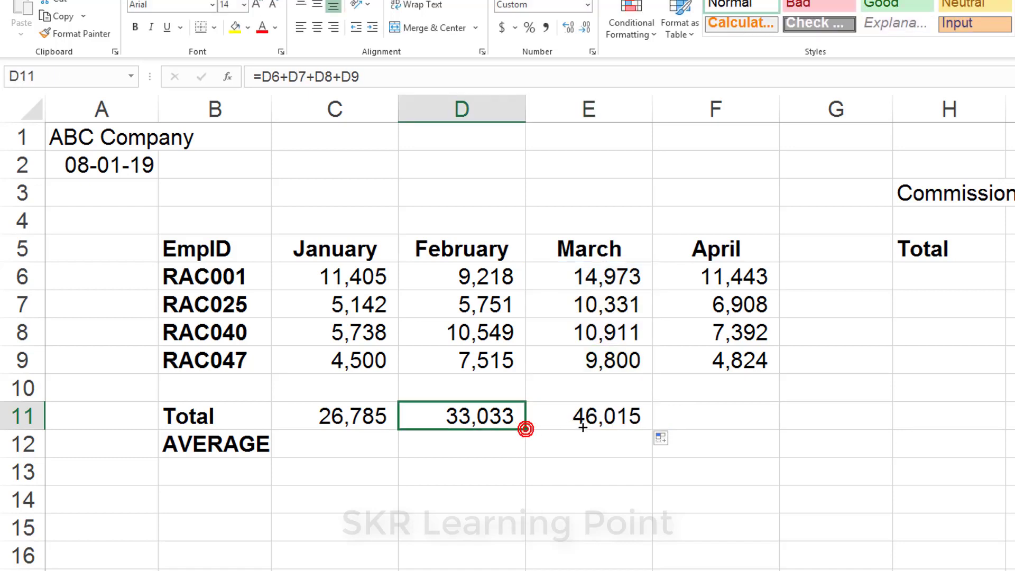
{"action": "left_click_drag", "start_coordinate": [623, 284], "coordinate": [626, 360]}
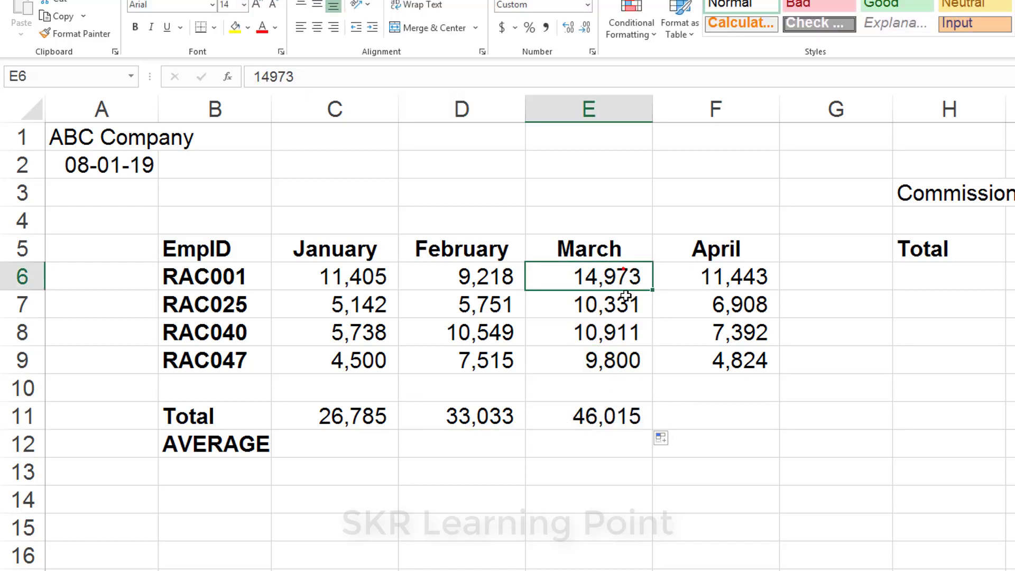
{"action": "left_click", "coordinate": [607, 423]}
{"action": "key", "text": "F2"}
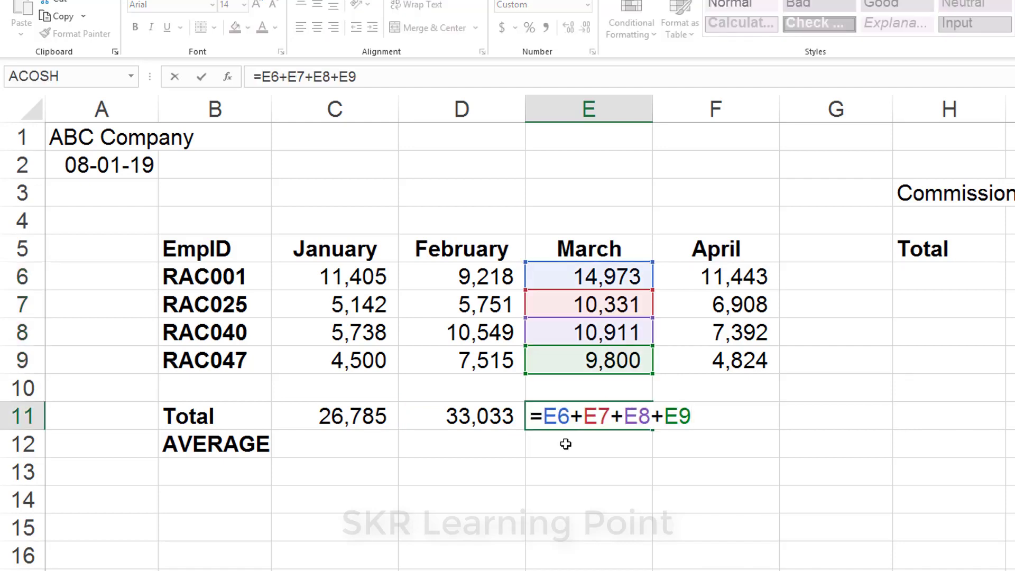
{"action": "key", "text": "ctrl+Return"}
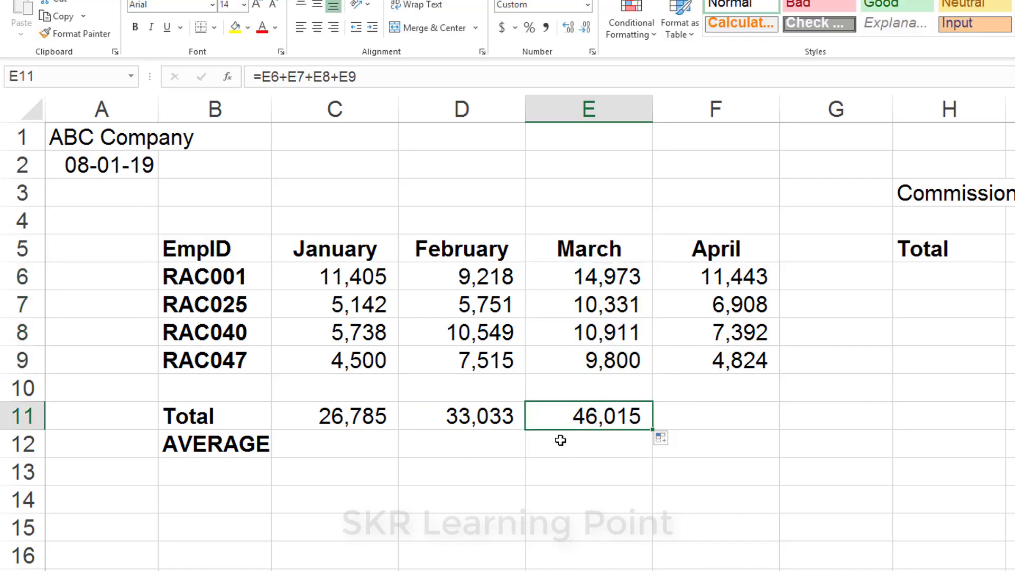
{"action": "key", "text": "ctrl+c"}
{"action": "key", "text": "Right"}
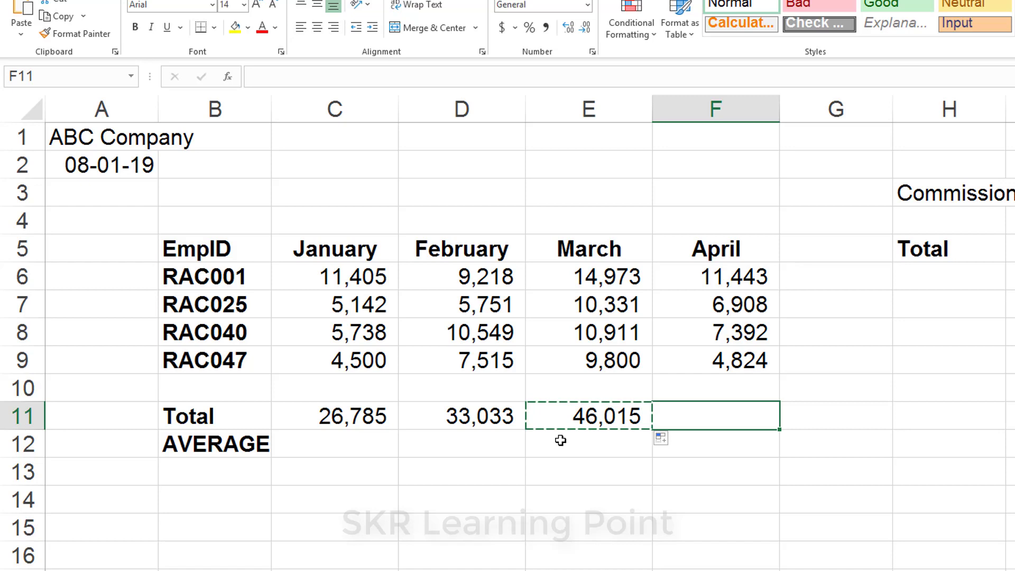
Paste the total formula into April's Total F11 and verify =F6+F7+F8+F9 giving 30,567.
{"action": "key", "text": "ctrl+v"}
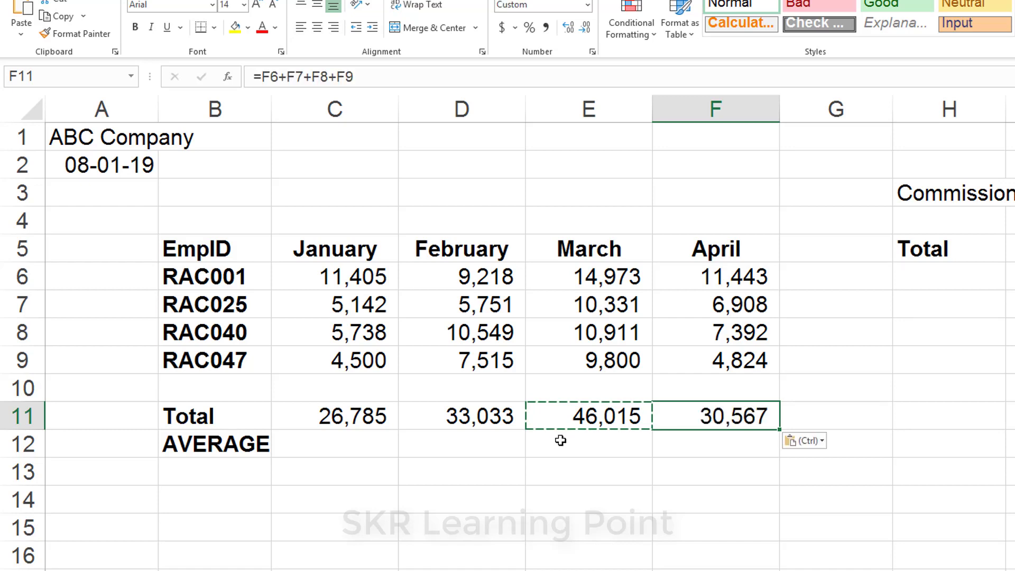
{"action": "key", "text": "Left"}
{"action": "key", "text": "Left"}
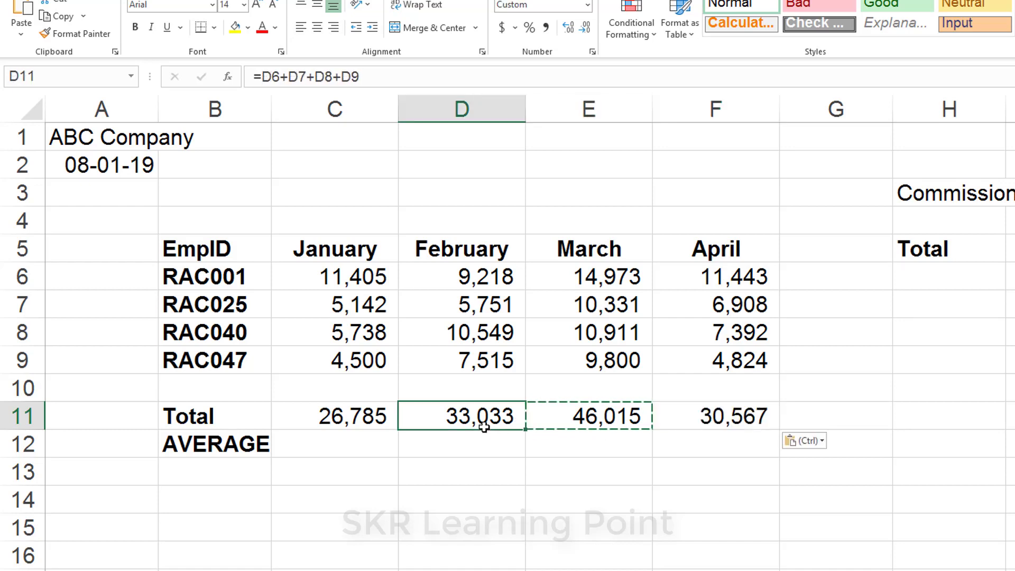
{"action": "left_click", "coordinate": [673, 419]}
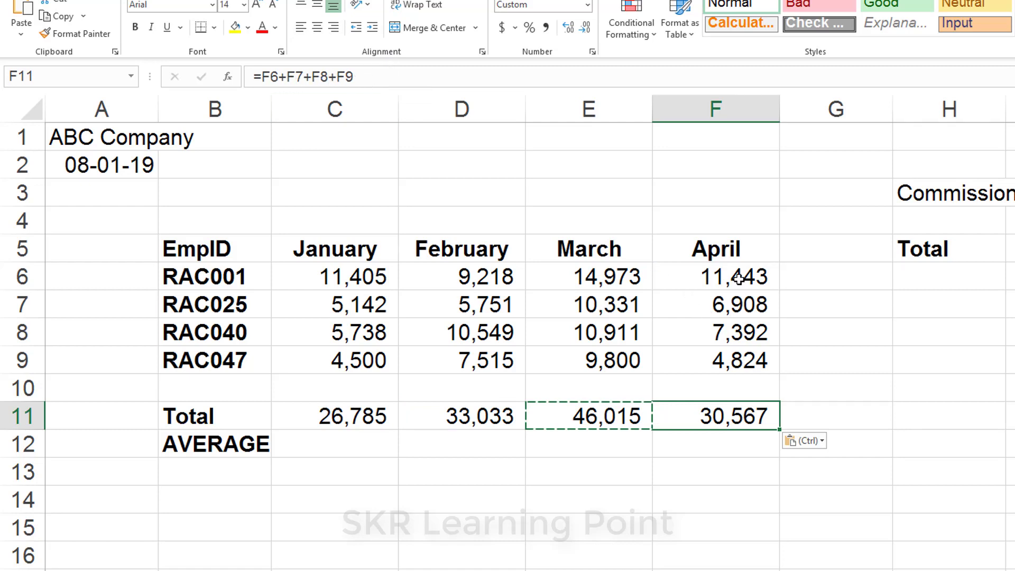
{"action": "left_click_drag", "start_coordinate": [739, 275], "coordinate": [723, 370]}
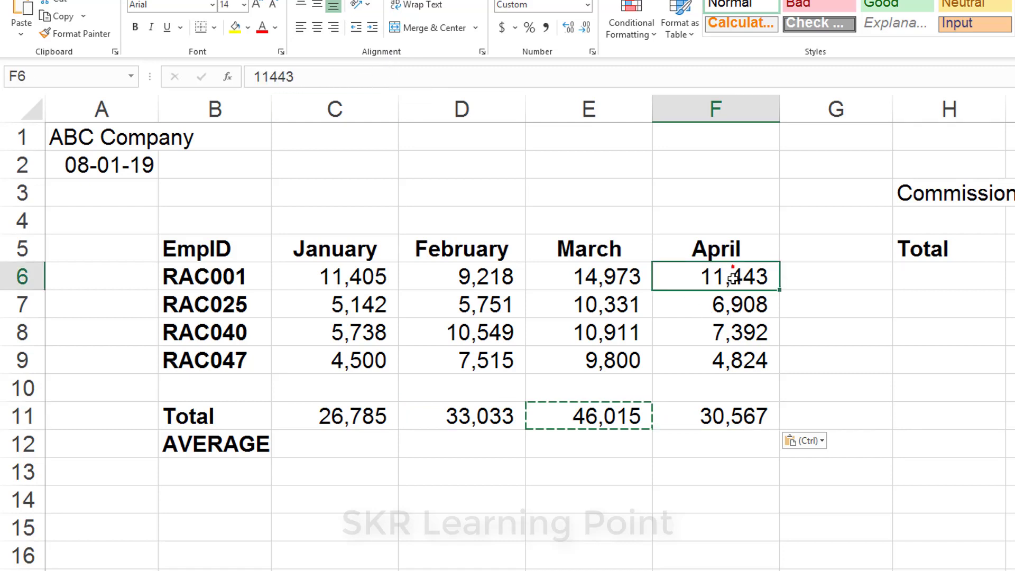
{"action": "left_click", "coordinate": [720, 423]}
{"action": "left_click_drag", "start_coordinate": [716, 275], "coordinate": [721, 361]}
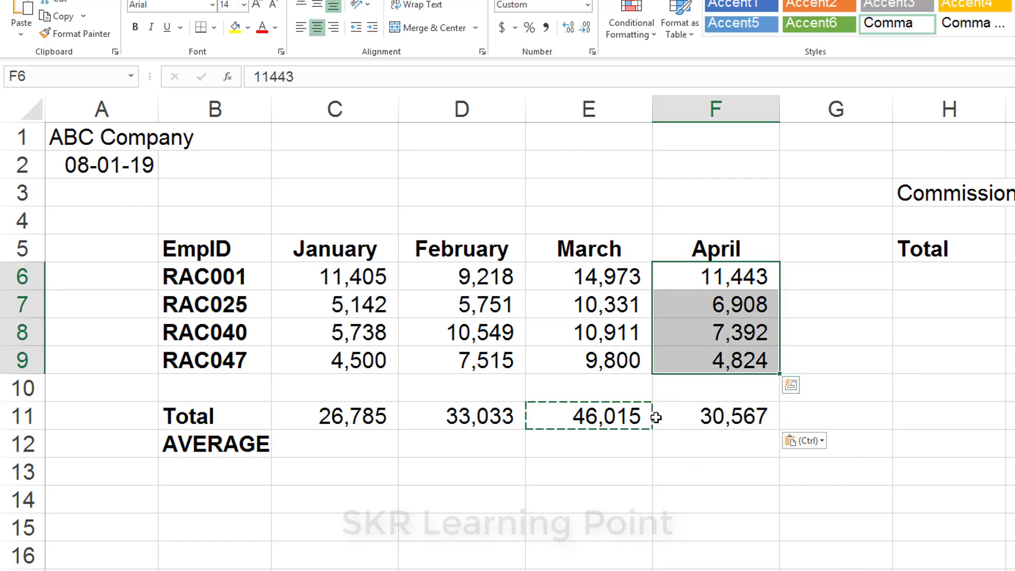
{"action": "key", "text": "Escape"}
{"action": "left_click", "coordinate": [719, 433]}
{"action": "left_click", "coordinate": [716, 416]}
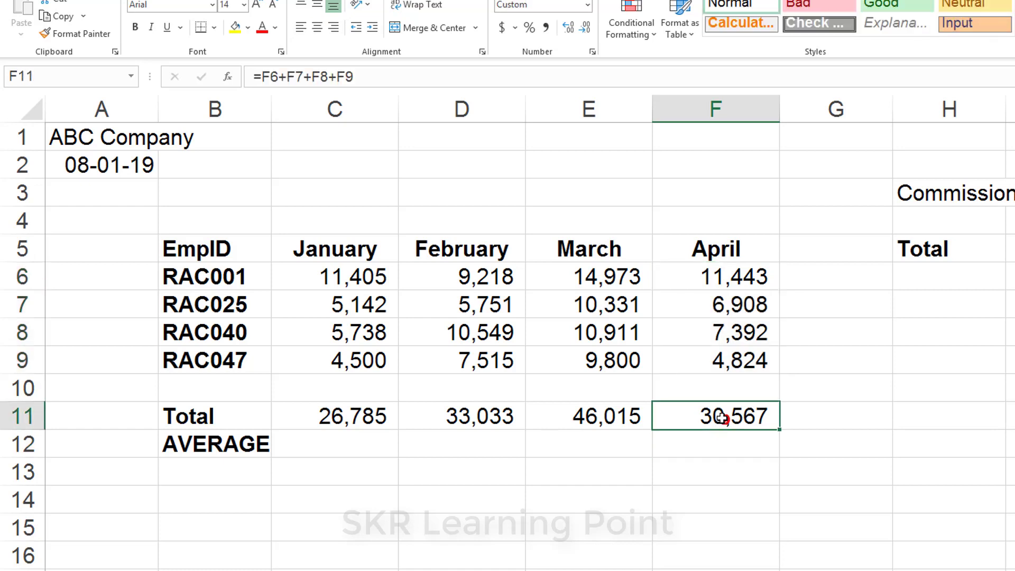
{"action": "key", "text": "F2"}
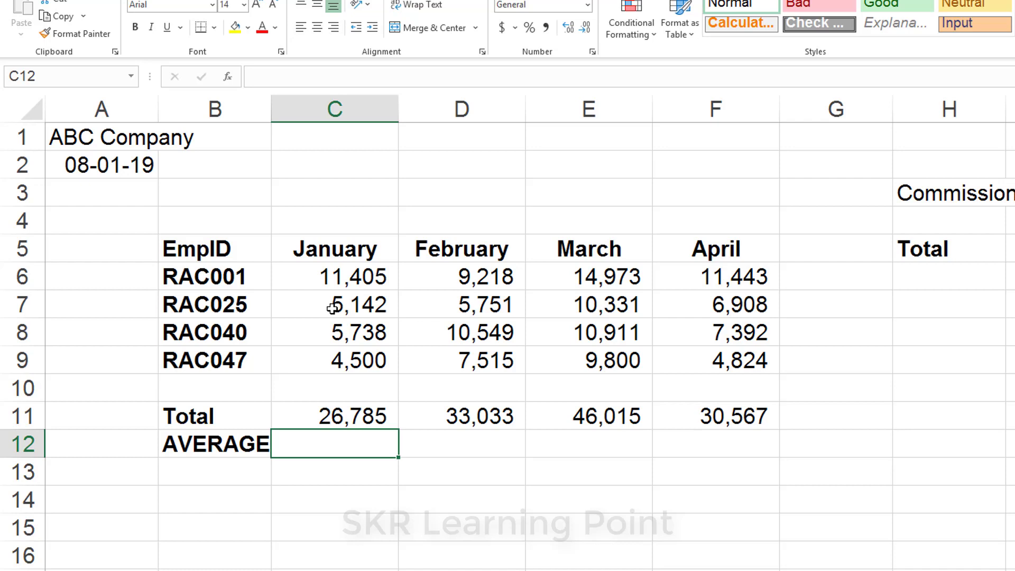
Enter =+C11/4 in January's AVERAGE cell C12, giving 6696.25.
{"action": "type", "text": "+"}
{"action": "key", "text": "Up"}
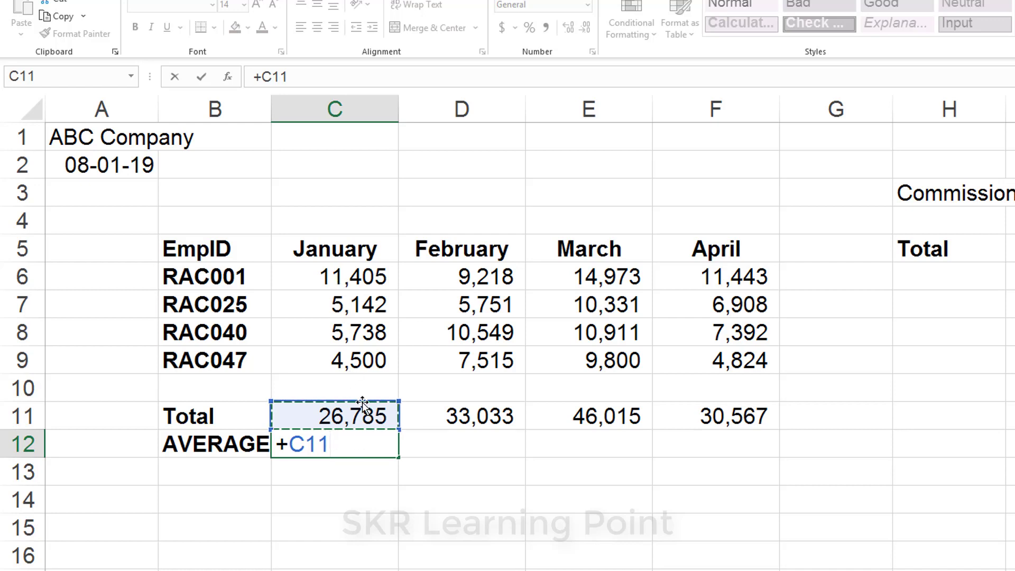
{"action": "type", "text": "/"}
{"action": "type", "text": "4"}
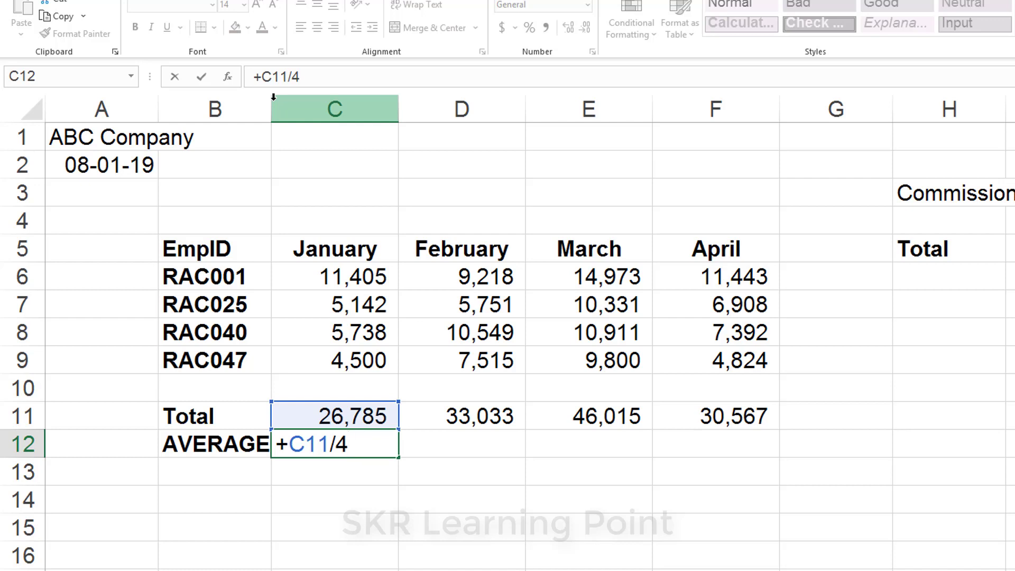
{"action": "key", "text": "Return"}
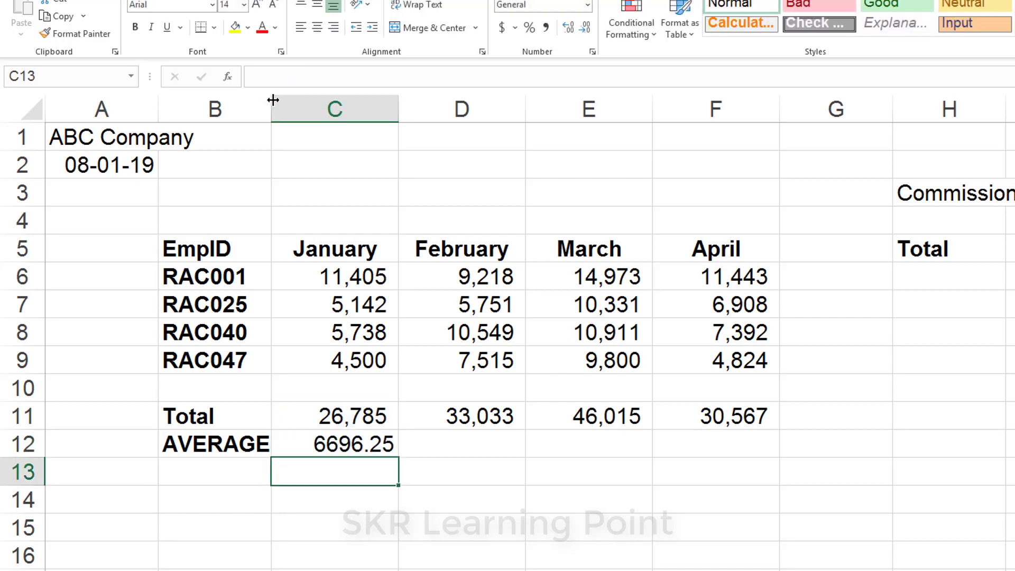
{"action": "key", "text": "Up"}
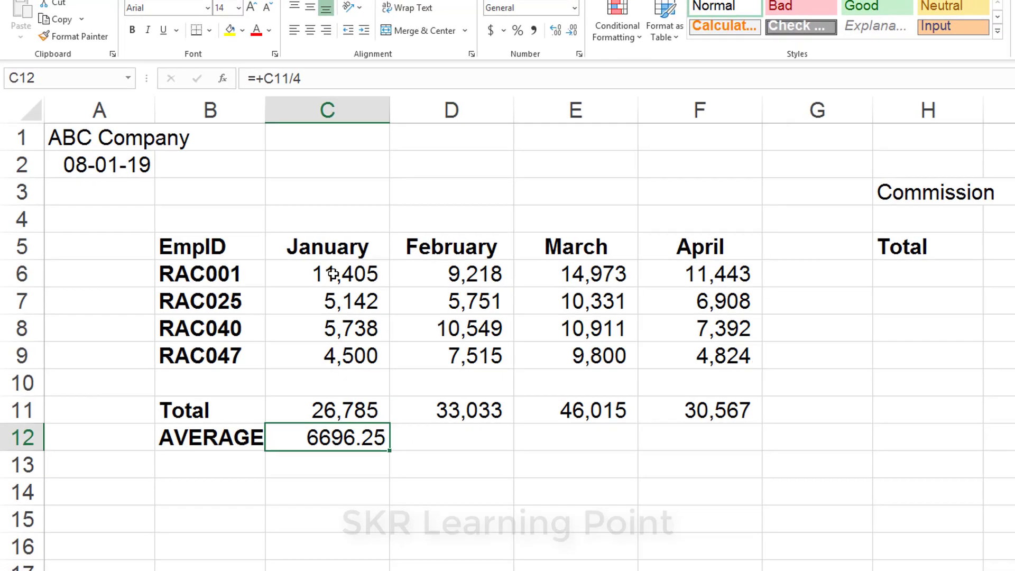
{"action": "left_click_drag", "start_coordinate": [256, 245], "coordinate": [244, 303]}
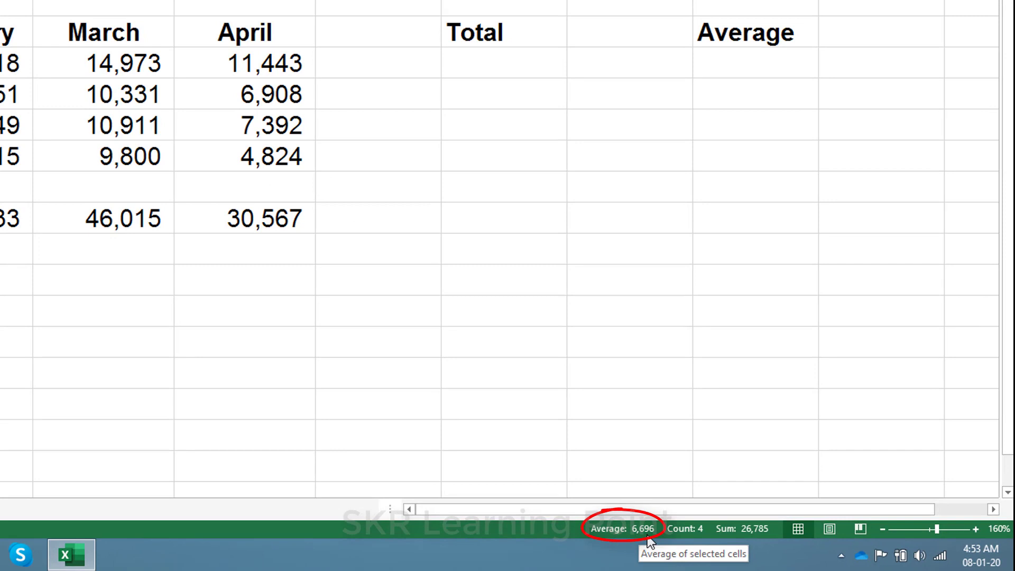
{"action": "right_click", "coordinate": [526, 532]}
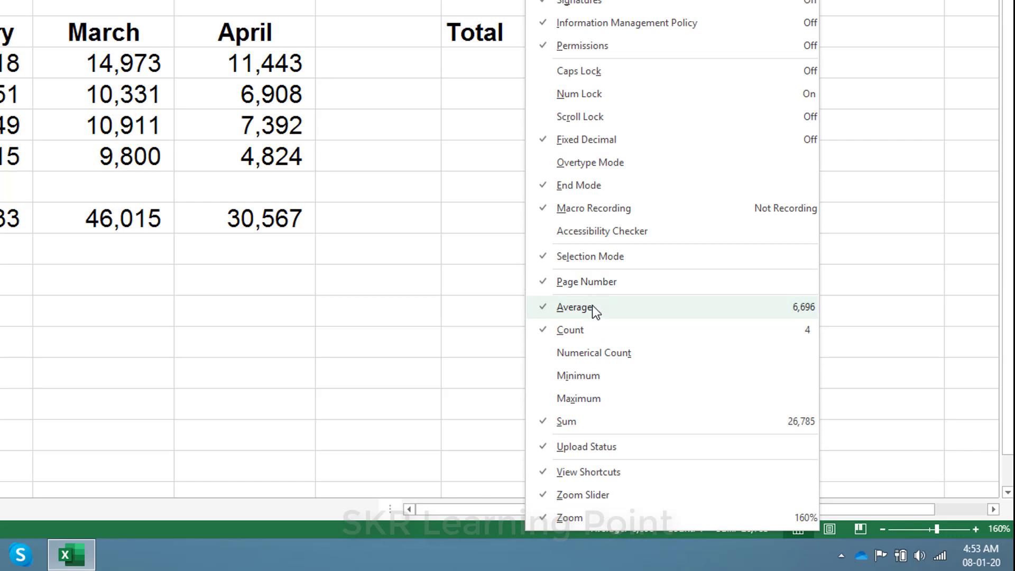
{"action": "left_click", "coordinate": [598, 383]}
{"action": "left_click", "coordinate": [586, 400]}
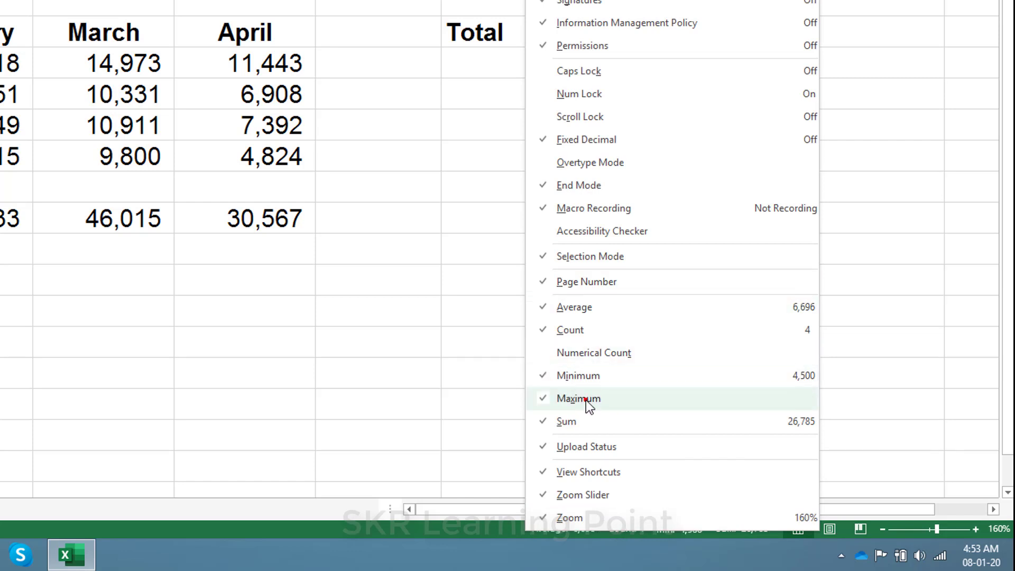
{"action": "left_click", "coordinate": [446, 532]}
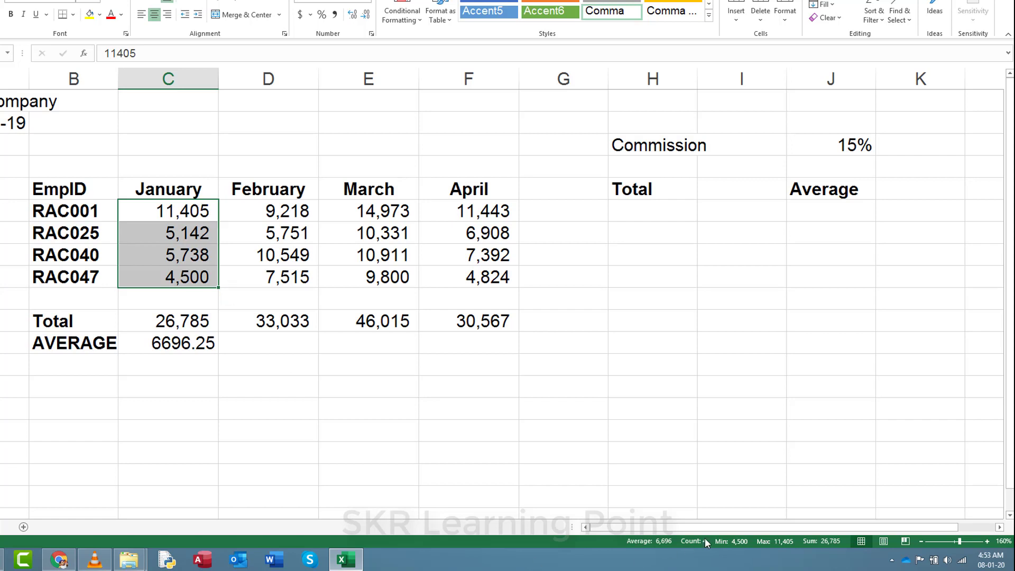
{"action": "right_click", "coordinate": [588, 543]}
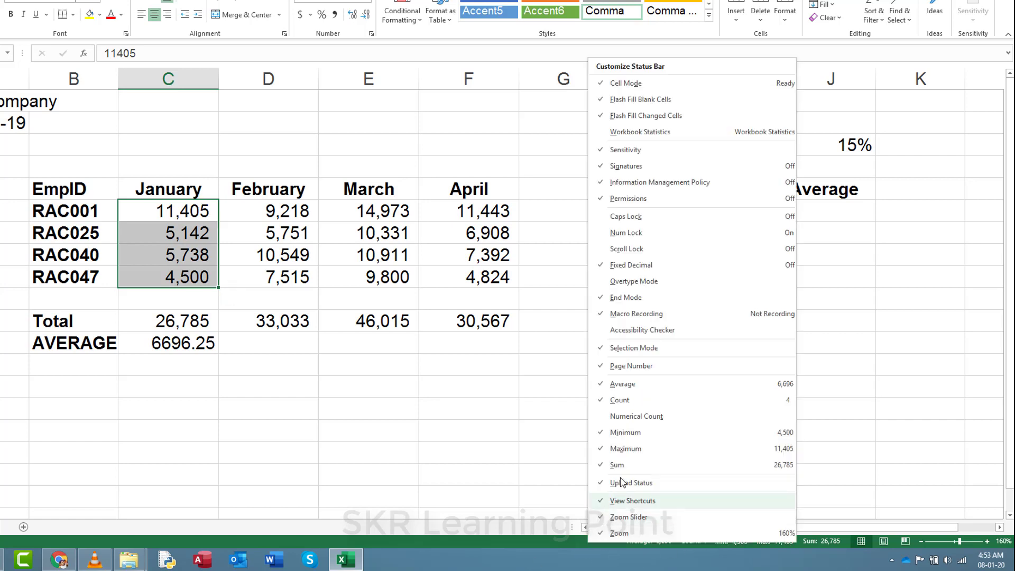
{"action": "left_click", "coordinate": [645, 433]}
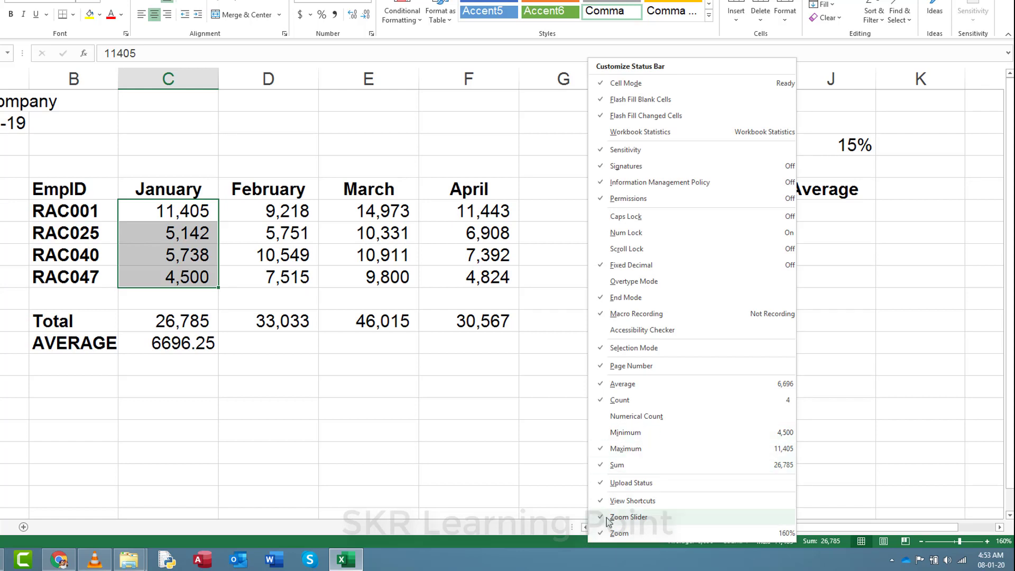
{"action": "left_click", "coordinate": [632, 449]}
{"action": "left_click", "coordinate": [555, 488]}
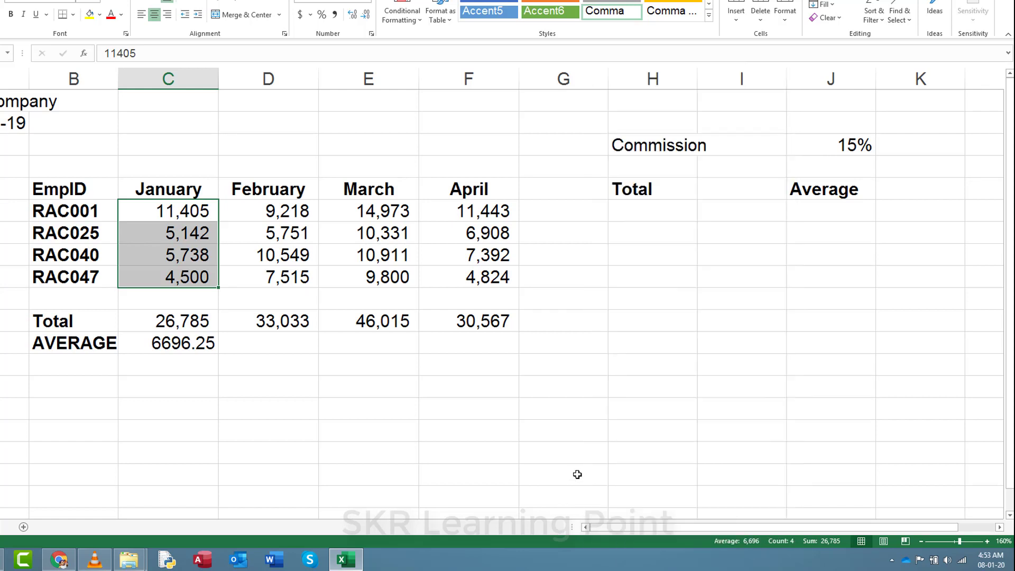
{"action": "left_click", "coordinate": [209, 356]}
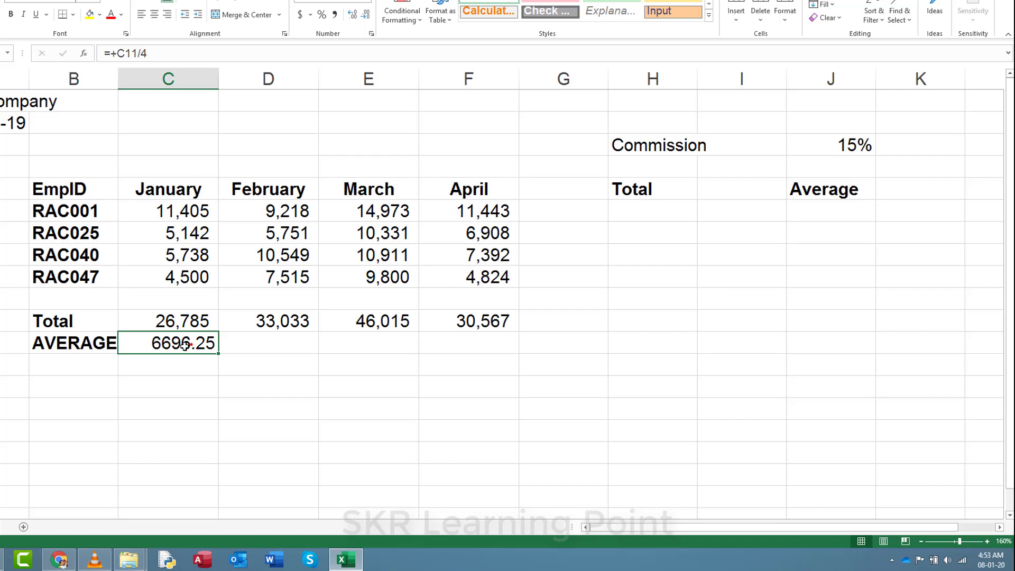
{"action": "left_click", "coordinate": [258, 344]}
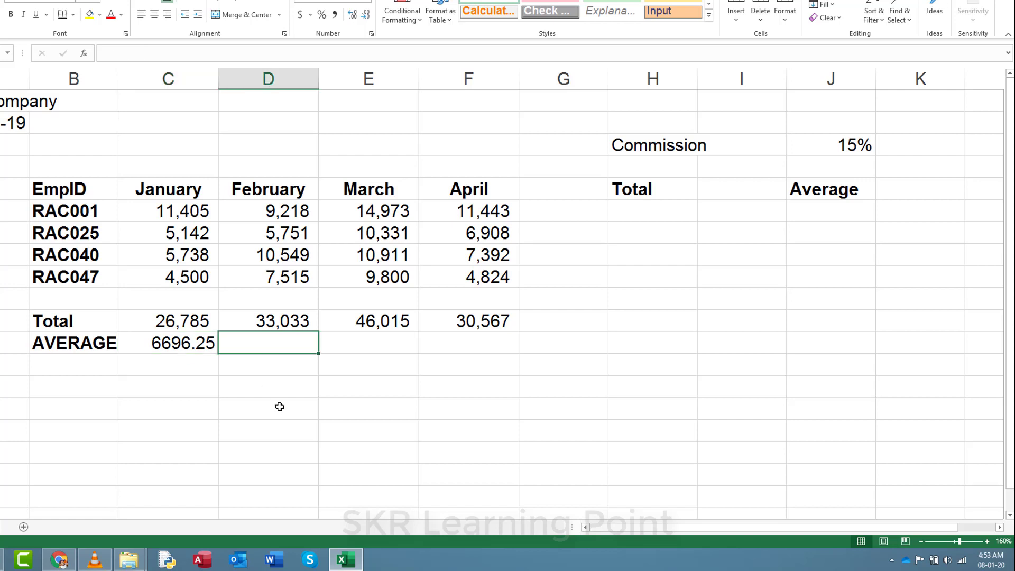
{"action": "left_click", "coordinate": [213, 346]}
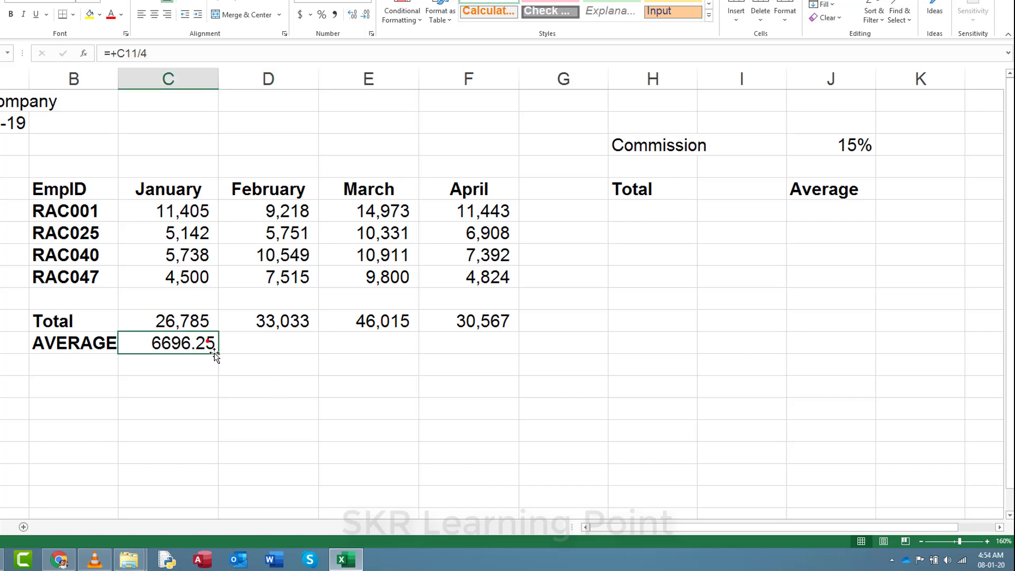
{"action": "left_click_drag", "start_coordinate": [226, 352], "coordinate": [494, 351]}
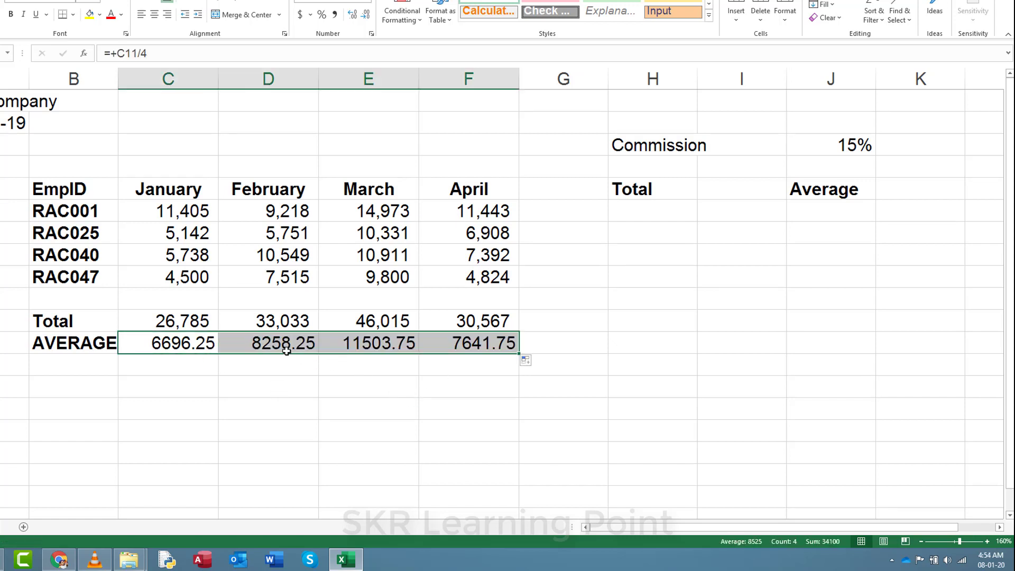
{"action": "left_click", "coordinate": [265, 344]}
{"action": "left_click_drag", "start_coordinate": [267, 211], "coordinate": [272, 280]}
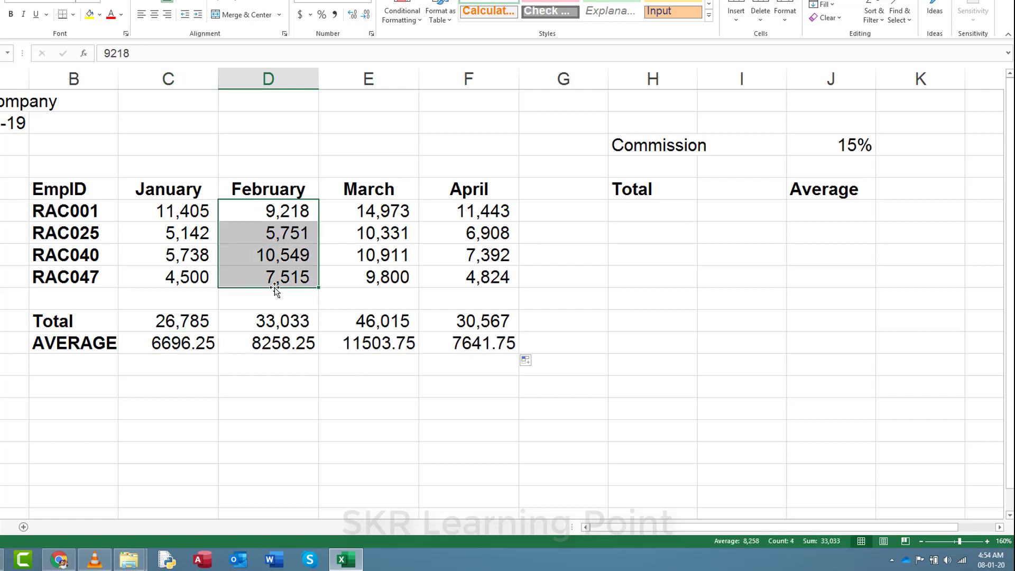
{"action": "left_click", "coordinate": [278, 348]}
{"action": "left_click", "coordinate": [407, 349]}
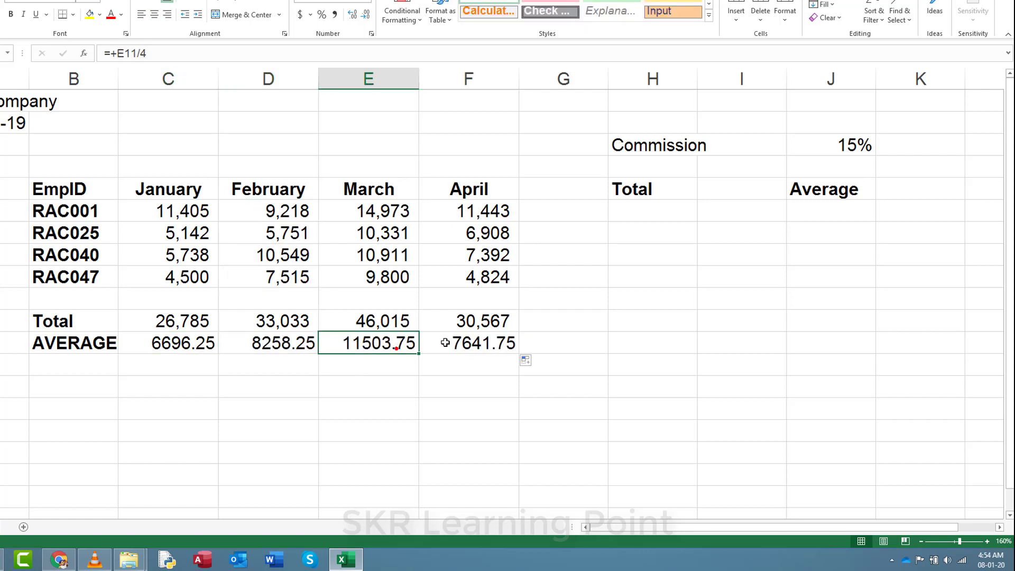
{"action": "left_click", "coordinate": [444, 342]}
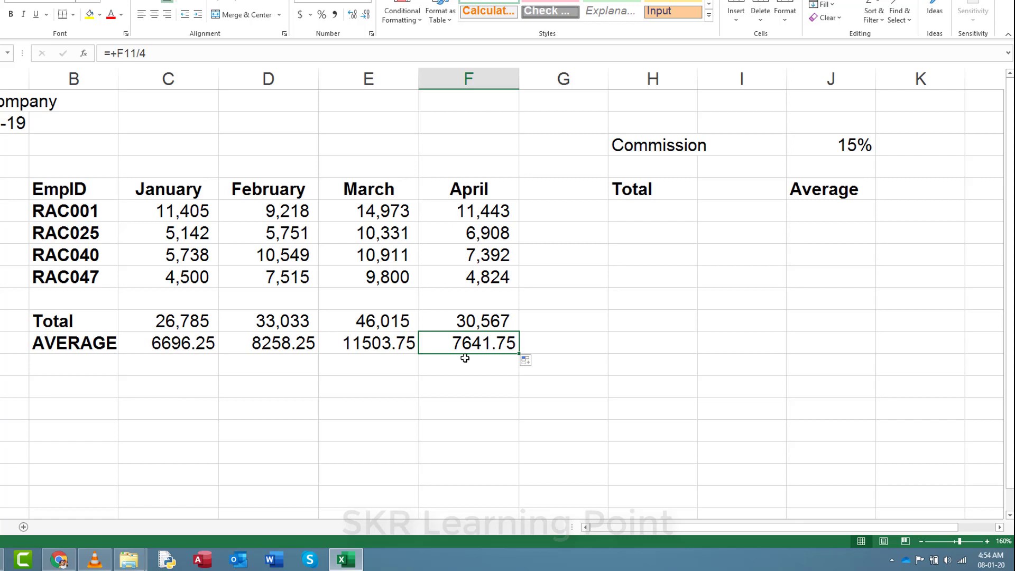
{"action": "double_click", "coordinate": [474, 343]}
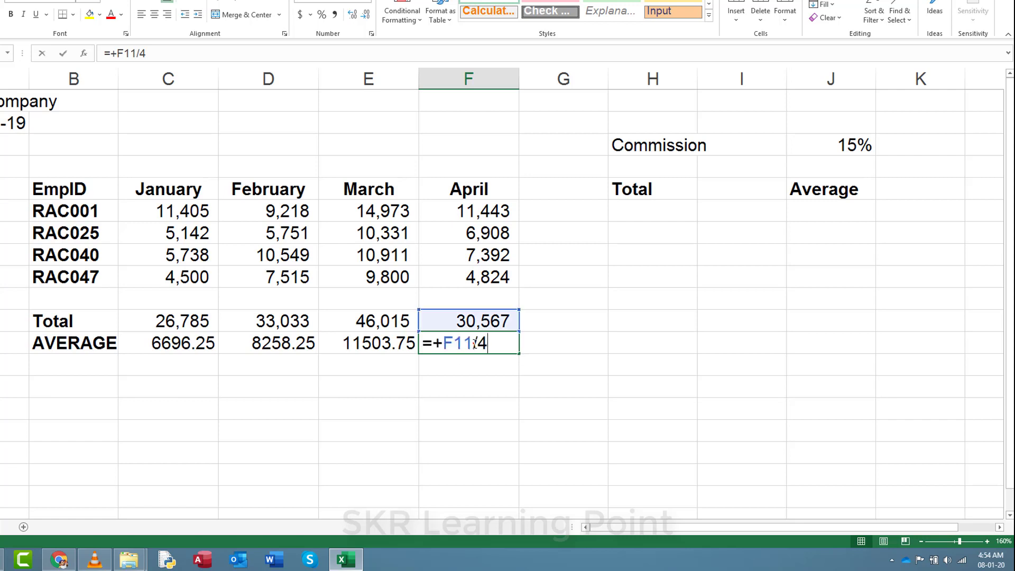
{"action": "key", "text": "Escape"}
{"action": "key", "text": "F2"}
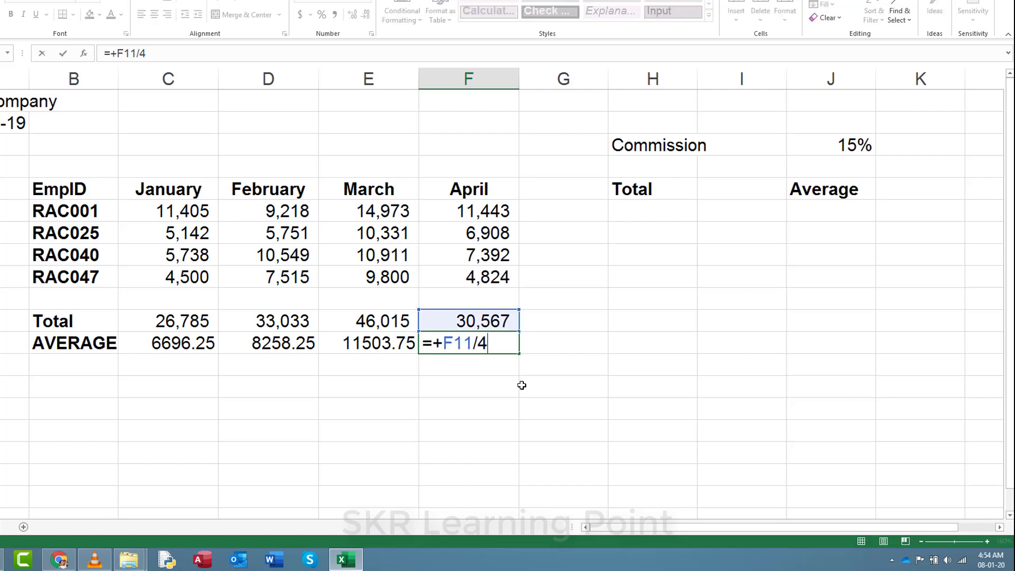
{"action": "key", "text": "Escape"}
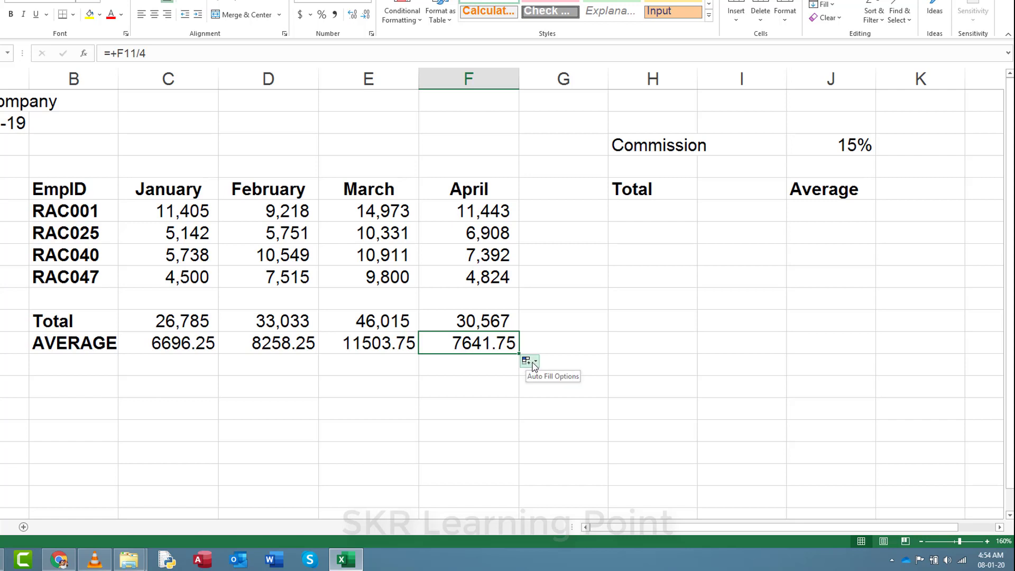
{"action": "left_click", "coordinate": [536, 366]}
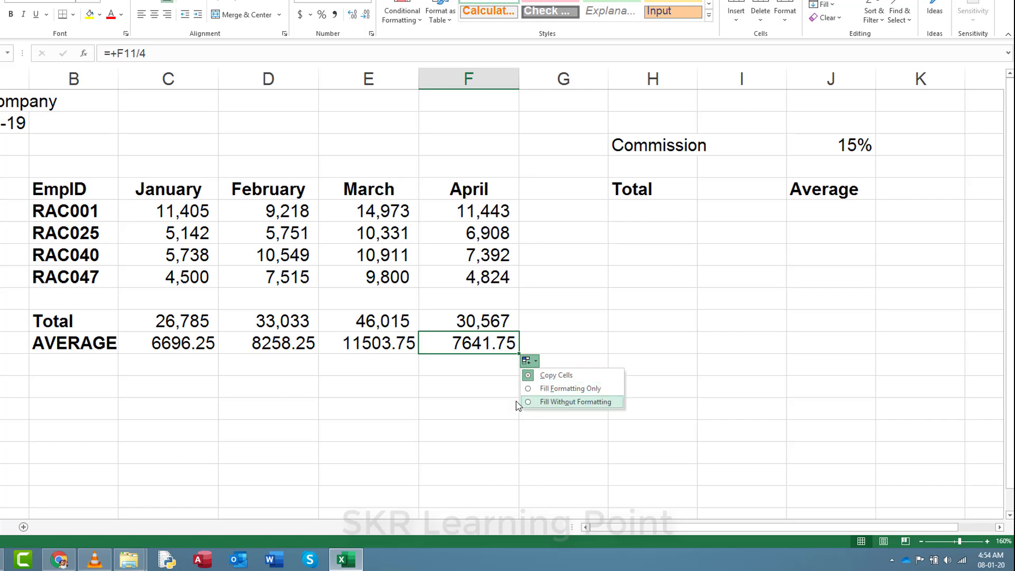
{"action": "left_click", "coordinate": [456, 397]}
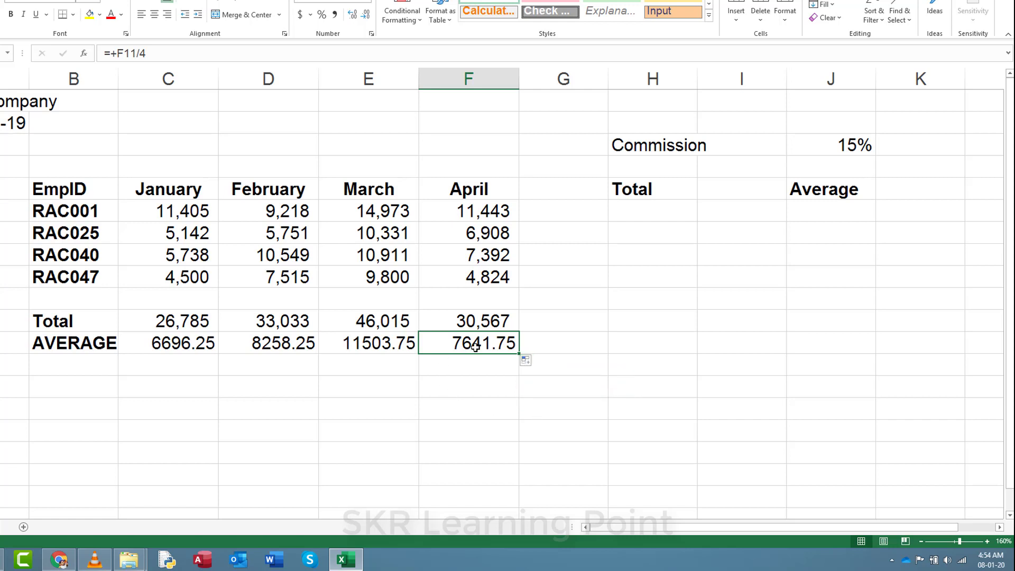
{"action": "key", "text": "Delete"}
{"action": "key", "text": "Left"}
{"action": "key", "text": "Delete"}
{"action": "key", "text": "Left"}
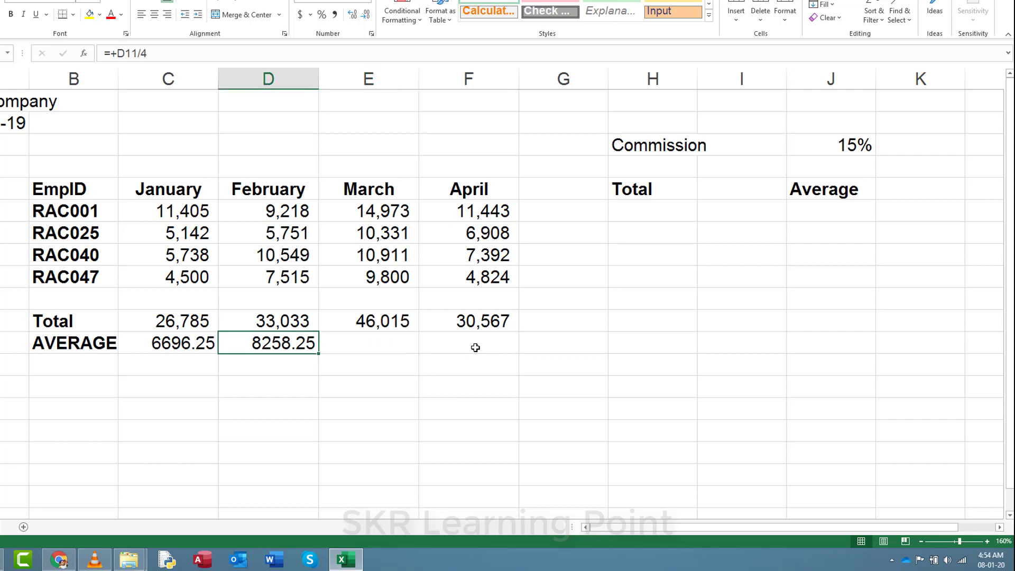
{"action": "key", "text": "Left"}
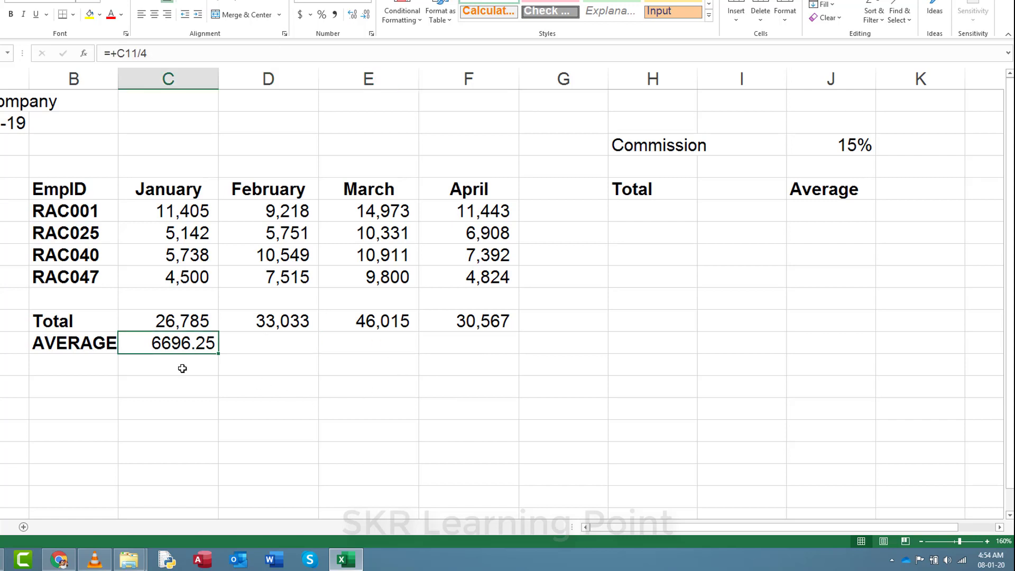
Highlight January's average with yellow fill and red text, then fill it to April without formatting.
{"action": "left_click", "coordinate": [90, 14]}
{"action": "left_click", "coordinate": [110, 14]}
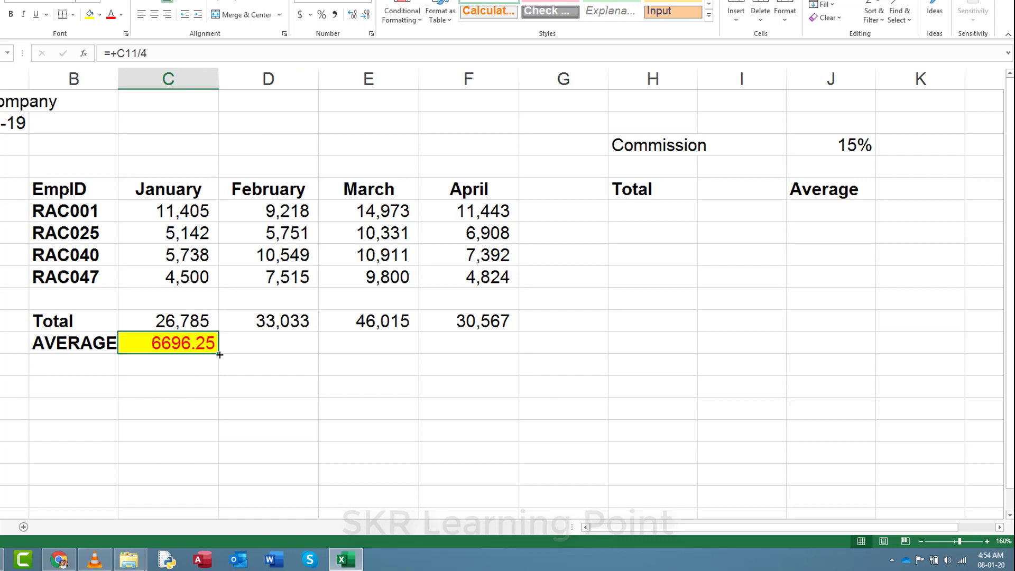
{"action": "left_click_drag", "start_coordinate": [221, 354], "coordinate": [487, 354]}
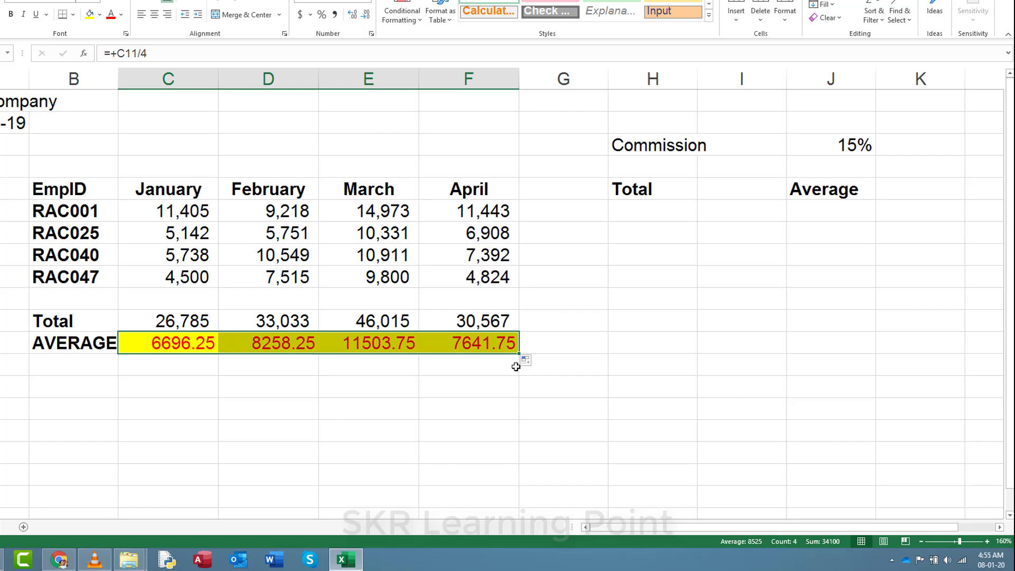
{"action": "left_click", "coordinate": [534, 362]}
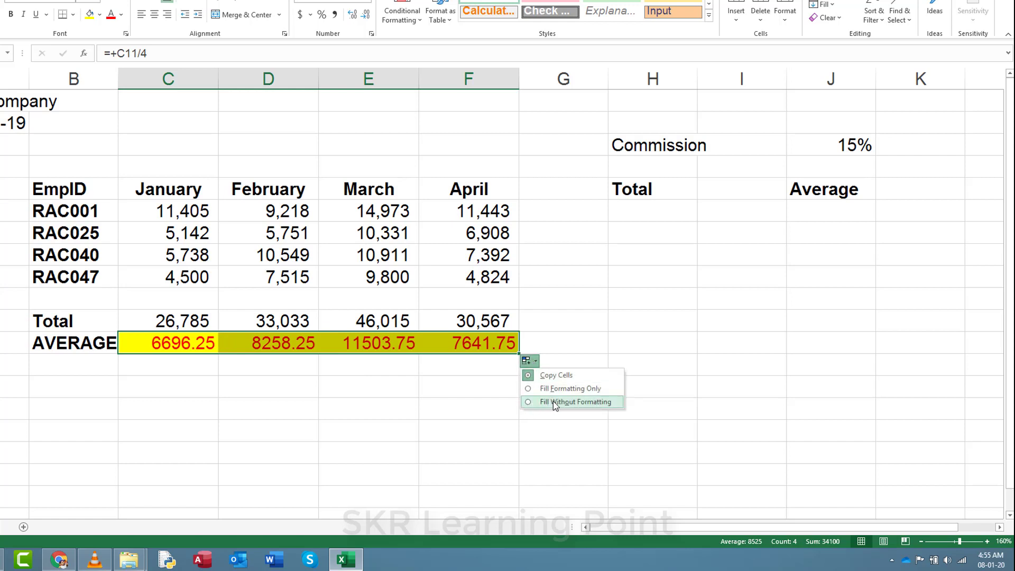
{"action": "left_click", "coordinate": [554, 401]}
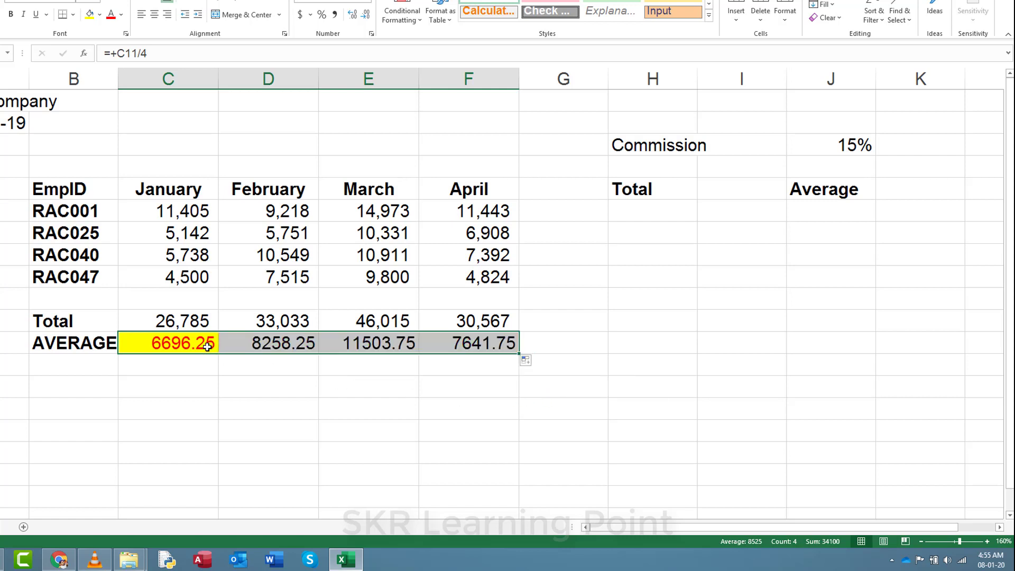
Check the February, March and April average formulas.
{"action": "left_click", "coordinate": [264, 347]}
{"action": "double_click", "coordinate": [264, 347]}
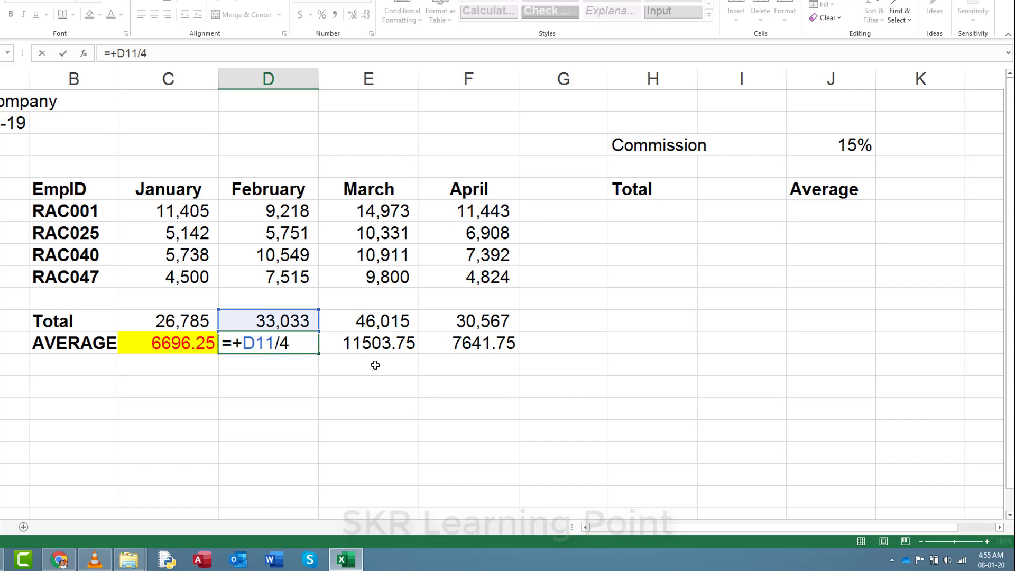
{"action": "key", "text": "Escape"}
{"action": "double_click", "coordinate": [365, 346]}
{"action": "key", "text": "Escape"}
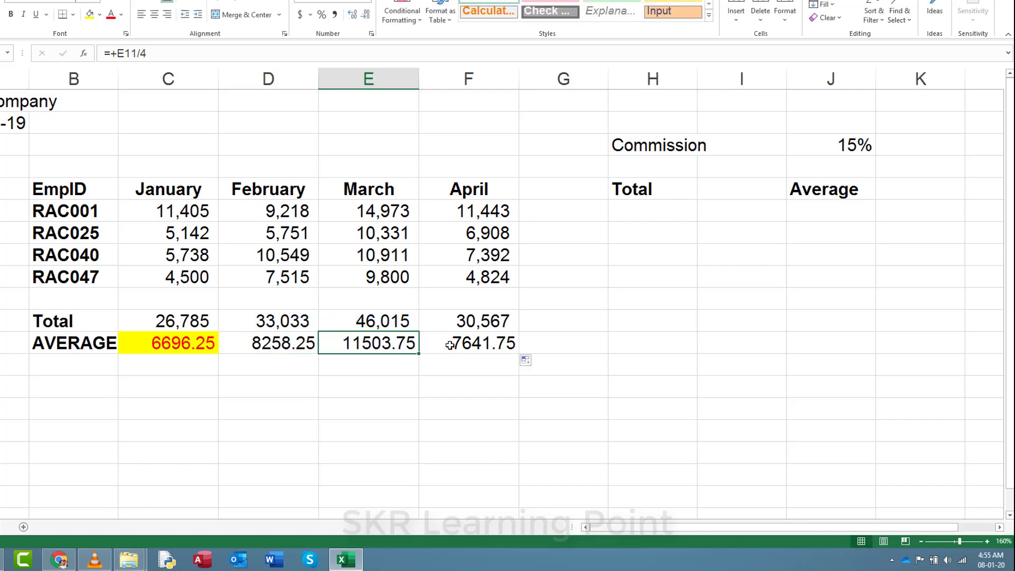
{"action": "double_click", "coordinate": [450, 346]}
{"action": "key", "text": "Escape"}
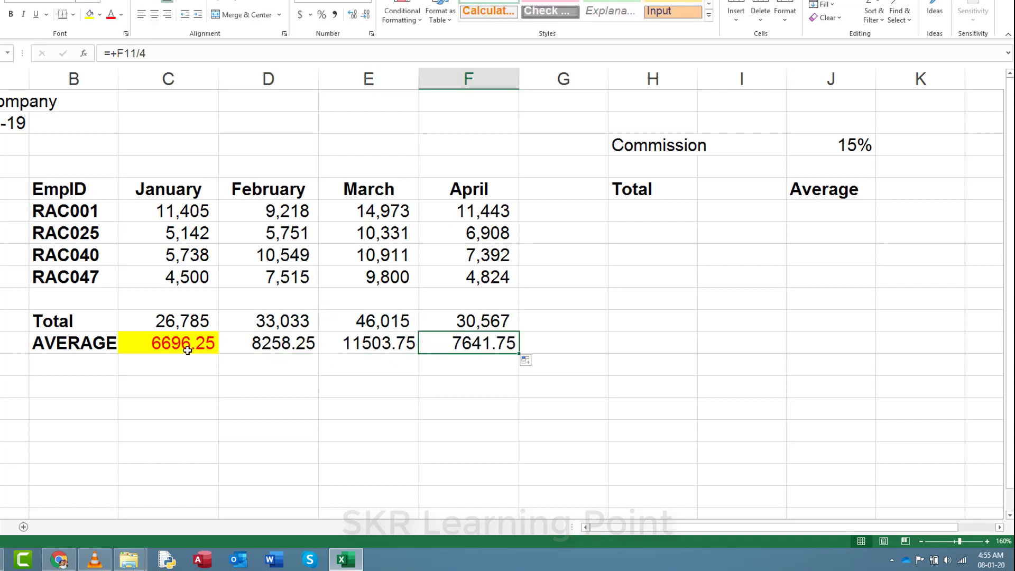
Refill the January average across to April, ending with Fill Without Formatting.
{"action": "left_click", "coordinate": [187, 350]}
{"action": "left_click_drag", "start_coordinate": [218, 353], "coordinate": [518, 355]}
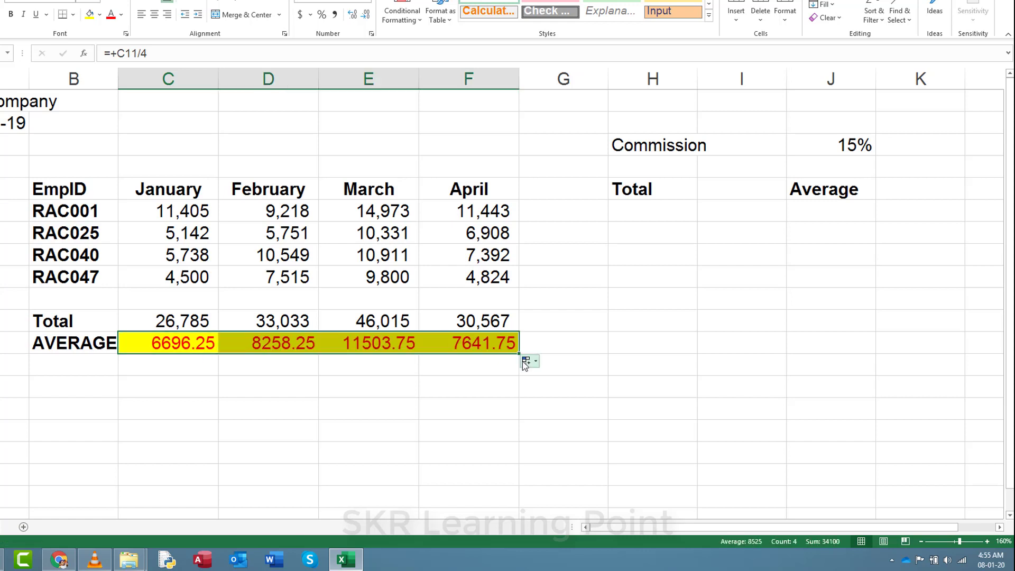
{"action": "left_click", "coordinate": [527, 362]}
{"action": "left_click", "coordinate": [545, 388]}
{"action": "left_click", "coordinate": [526, 363]}
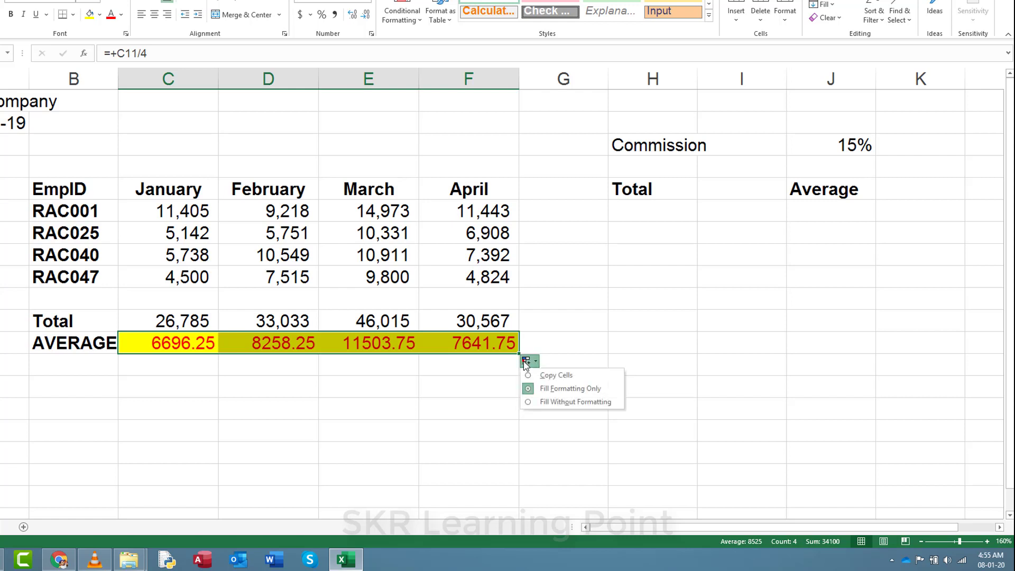
{"action": "left_click", "coordinate": [538, 403]}
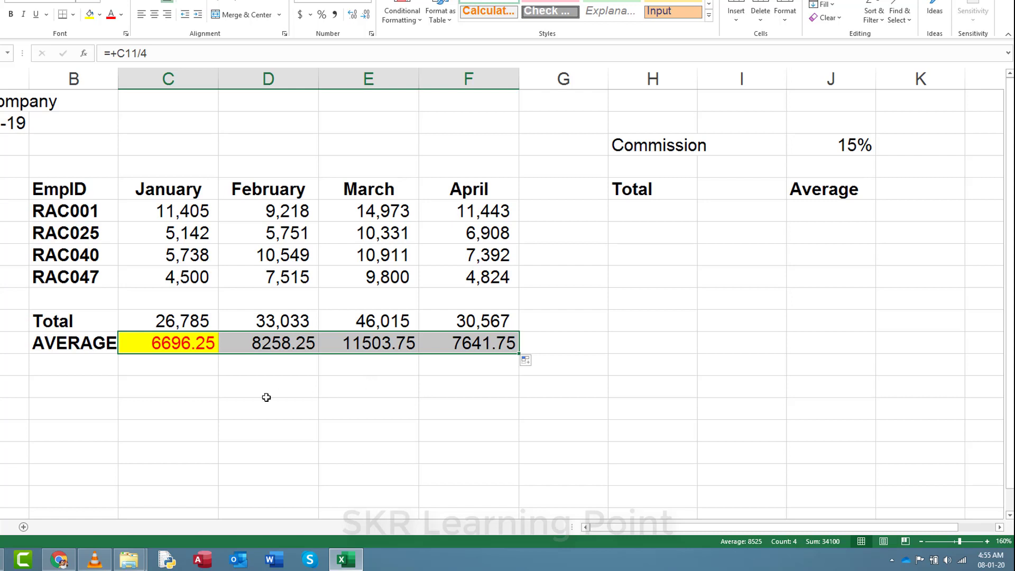
{"action": "left_click", "coordinate": [686, 297]}
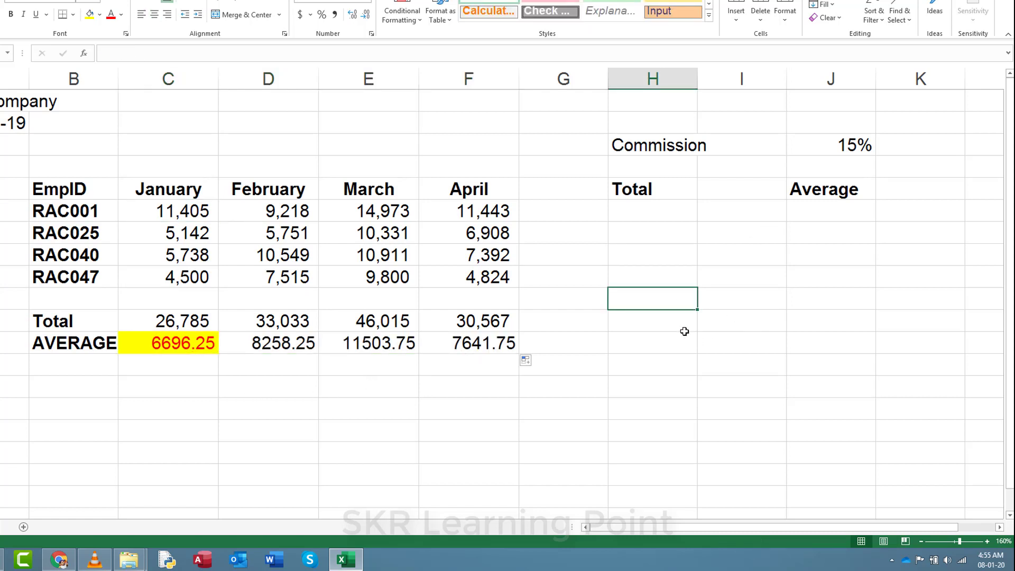
Enter =500/4 and +25*4 in column H, giving 125 and 100.
{"action": "type", "text": "="}
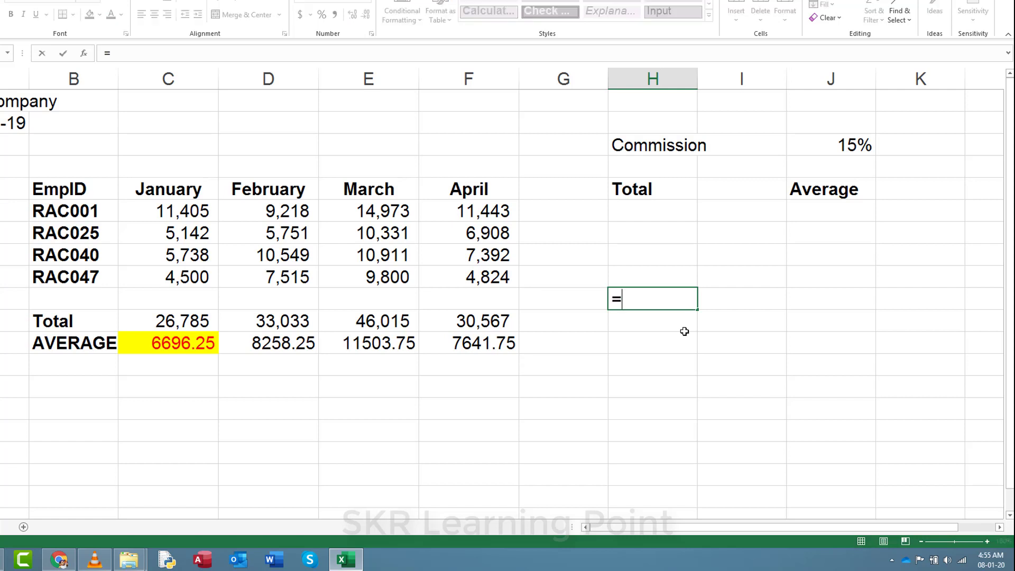
{"action": "type", "text": "50"}
{"action": "type", "text": "0/4"}
{"action": "key", "text": "Return"}
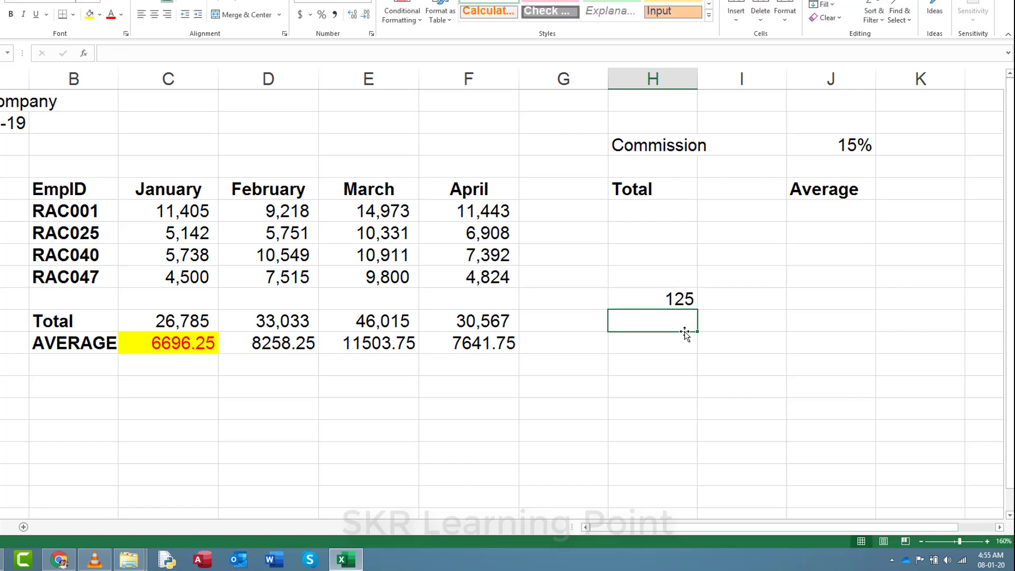
{"action": "key", "text": "Up"}
{"action": "left_click", "coordinate": [684, 330]}
{"action": "type", "text": "+"}
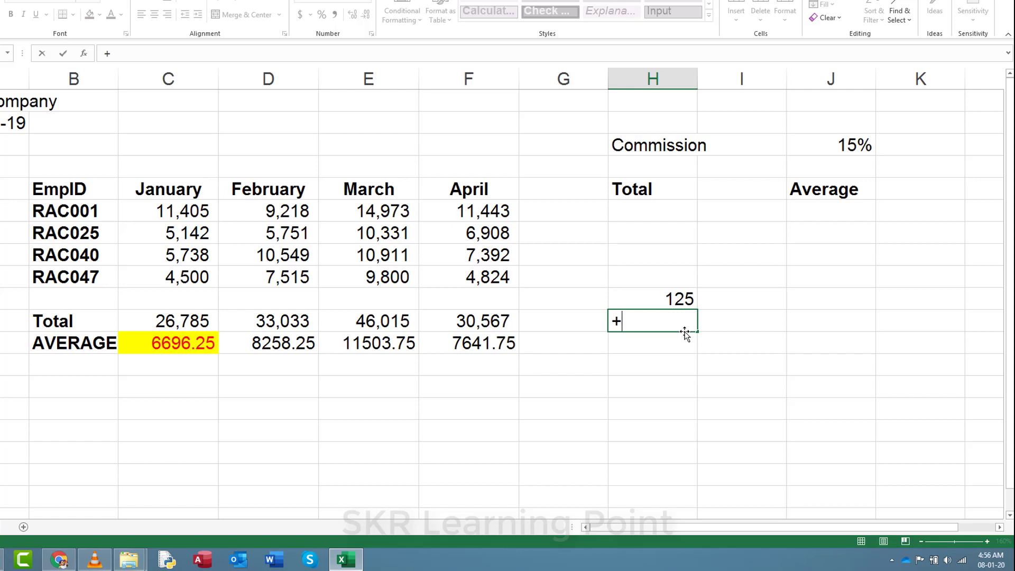
{"action": "key", "text": "BackSpace"}
{"action": "type", "text": "+"}
{"action": "type", "text": "25"}
{"action": "type", "text": "*"}
{"action": "type", "text": "4"}
{"action": "key", "text": "Return"}
{"action": "key", "text": "Up"}
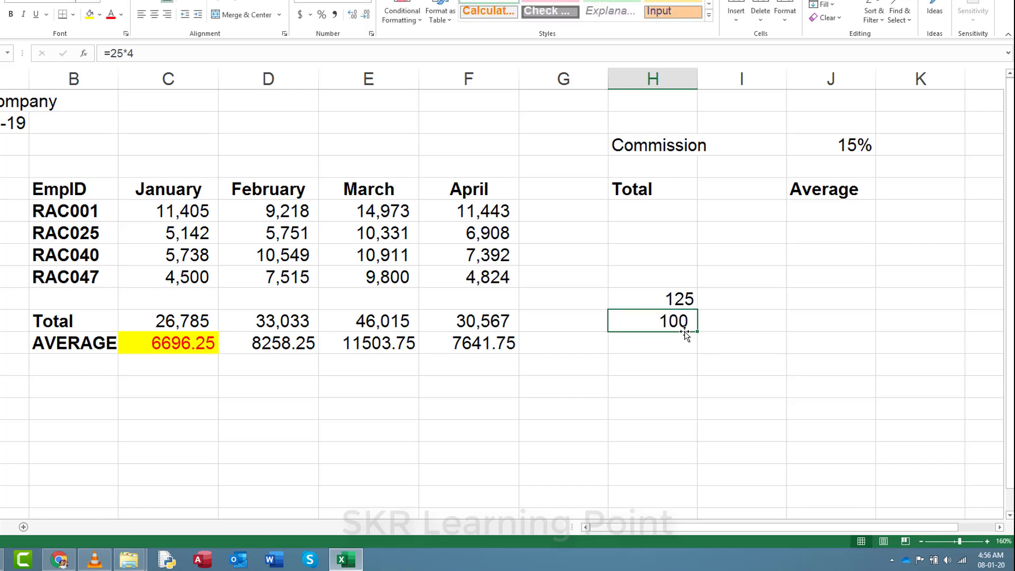
{"action": "key", "text": "F2"}
{"action": "key", "text": "ctrl+Return"}
Below them, add the two cells above to get 225.
{"action": "key", "text": "Down"}
{"action": "type", "text": "+"}
{"action": "key", "text": "Up"}
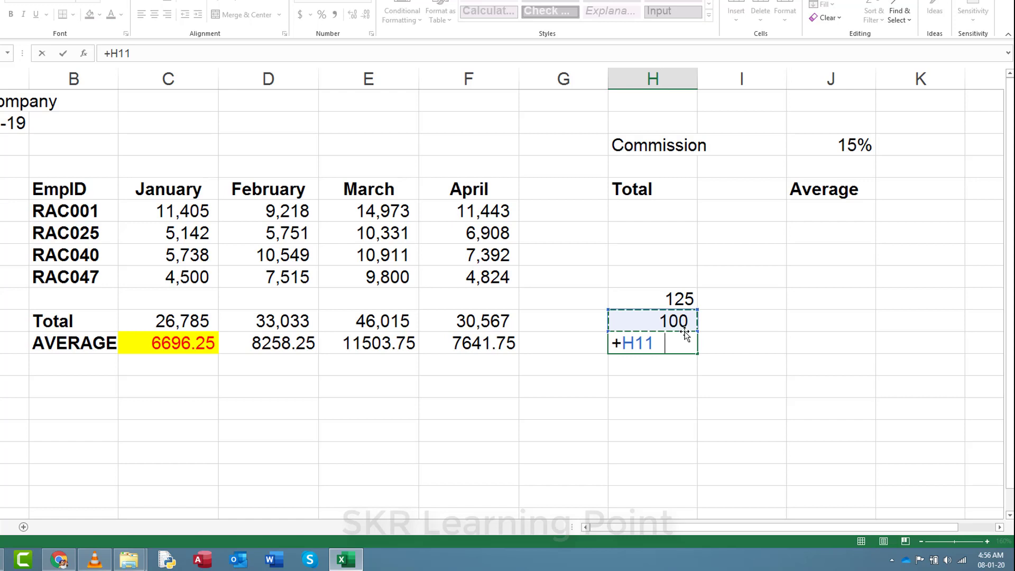
{"action": "type", "text": "+"}
{"action": "key", "text": "Up"}
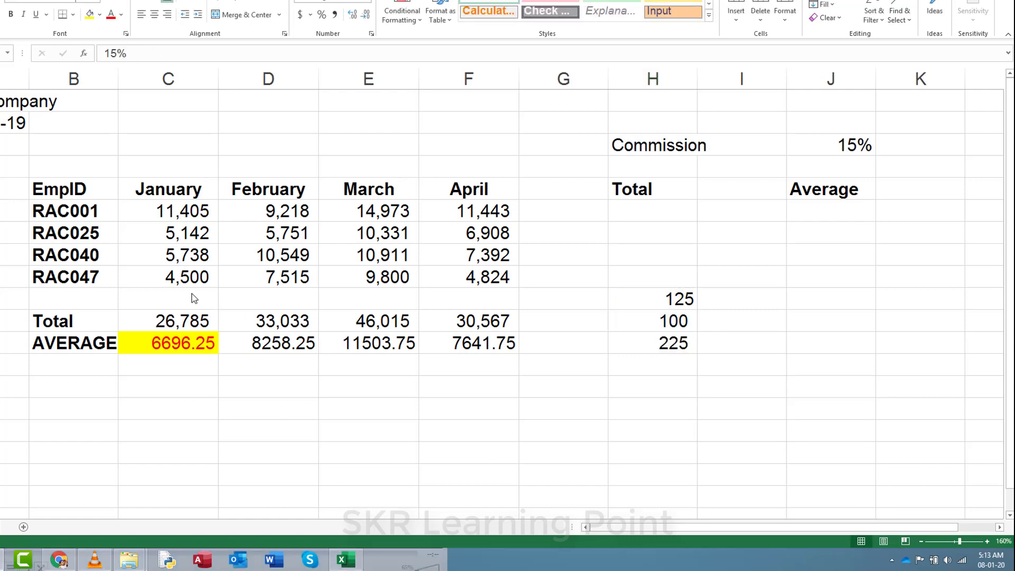
{"action": "left_click", "coordinate": [156, 254]}
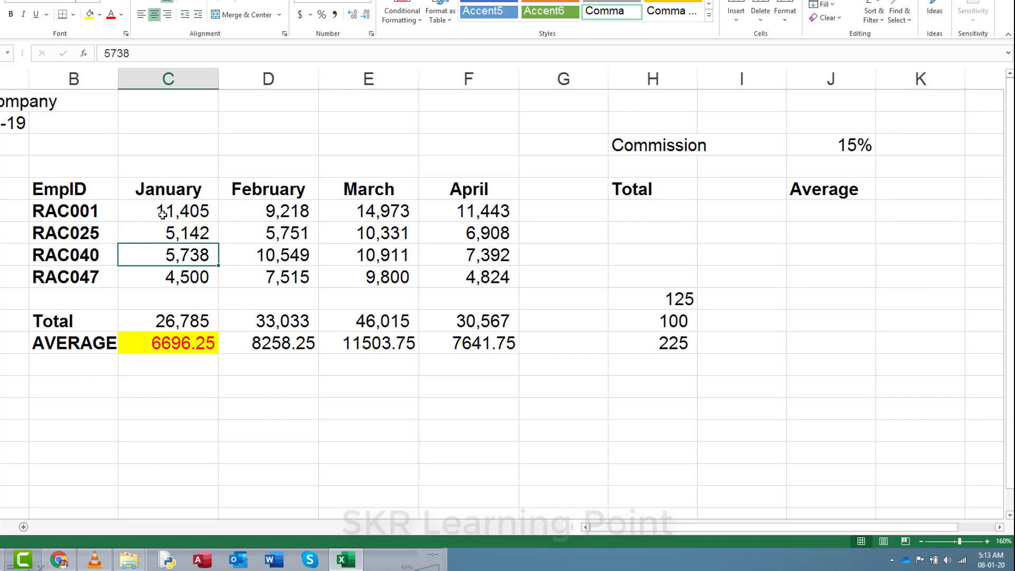
{"action": "left_click_drag", "start_coordinate": [164, 195], "coordinate": [171, 280]}
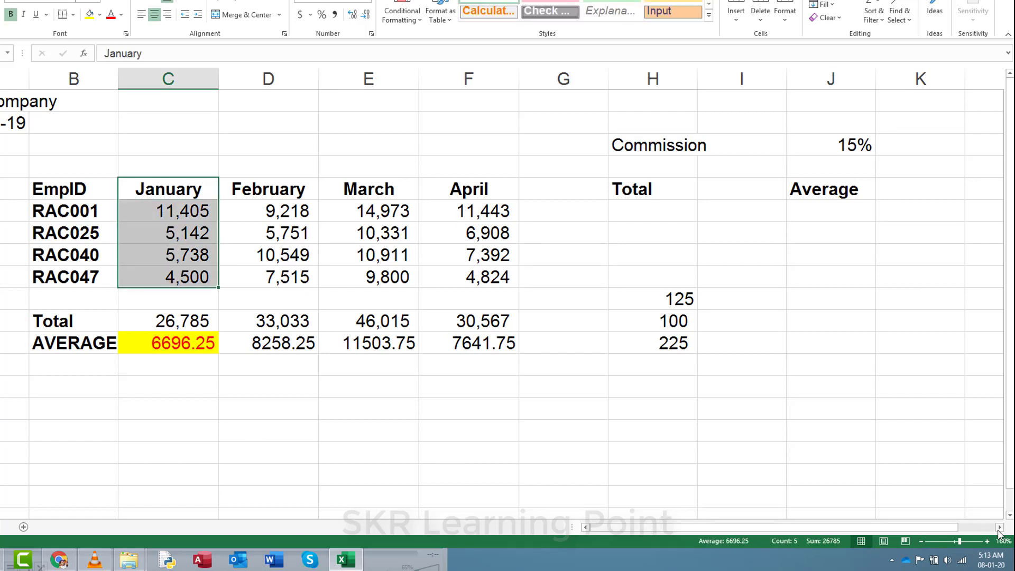
{"action": "left_click", "coordinate": [1000, 527]}
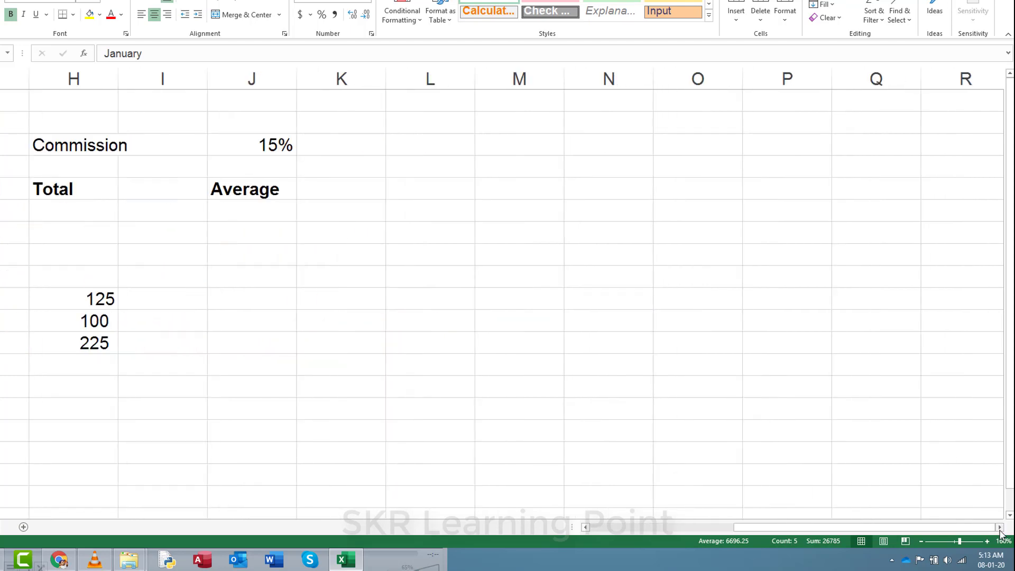
{"action": "mouse_move", "coordinate": [920, 527]}
{"action": "left_mouse_down"}
{"action": "mouse_move", "coordinate": [773, 539]}
{"action": "mouse_move", "coordinate": [946, 546]}
{"action": "mouse_move", "coordinate": [799, 535]}
{"action": "left_mouse_up"}
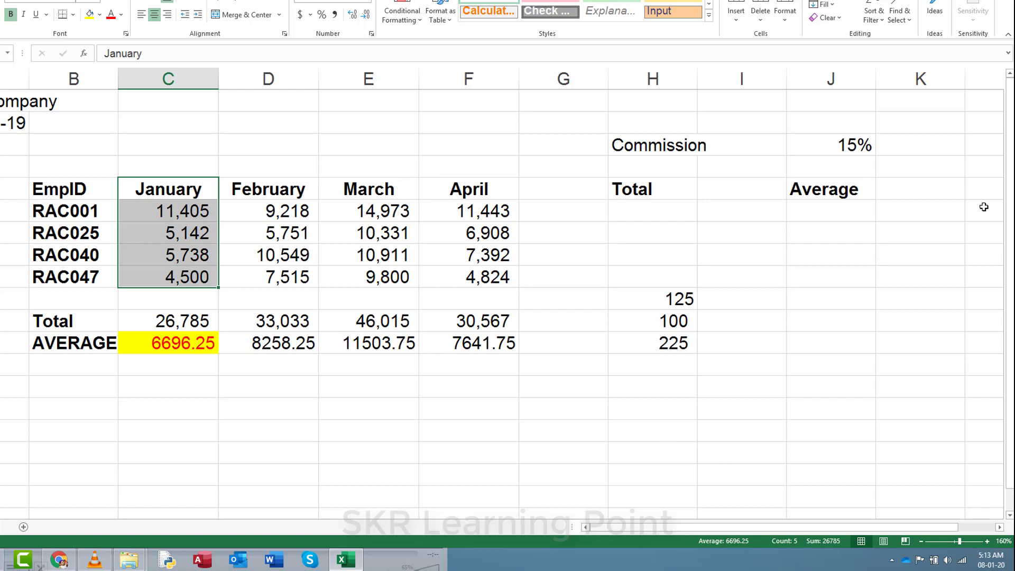
{"action": "left_click_drag", "start_coordinate": [1007, 188], "coordinate": [1010, 132]}
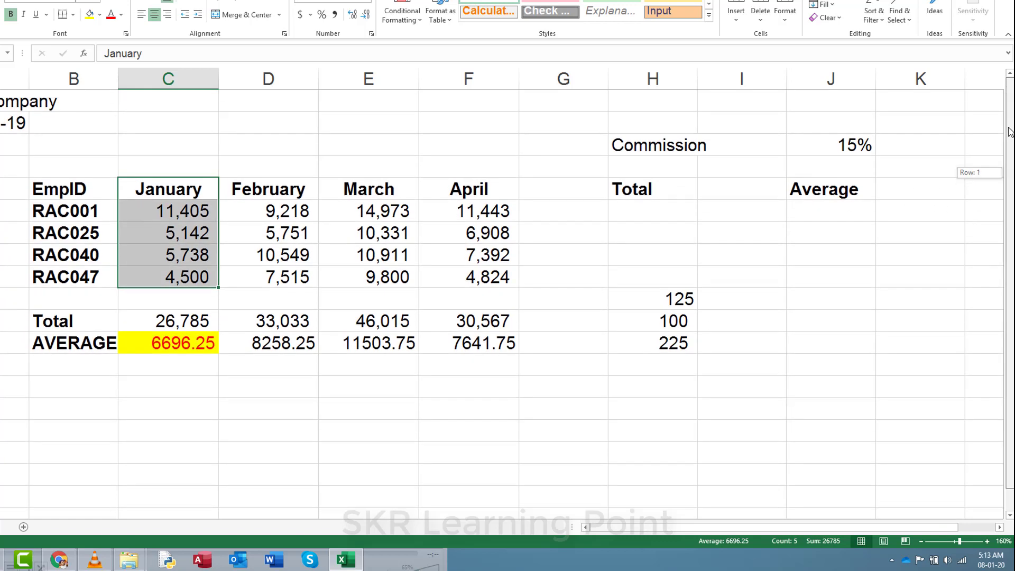
{"action": "left_click", "coordinate": [228, 255]}
{"action": "left_click_drag", "start_coordinate": [178, 254], "coordinate": [436, 254]}
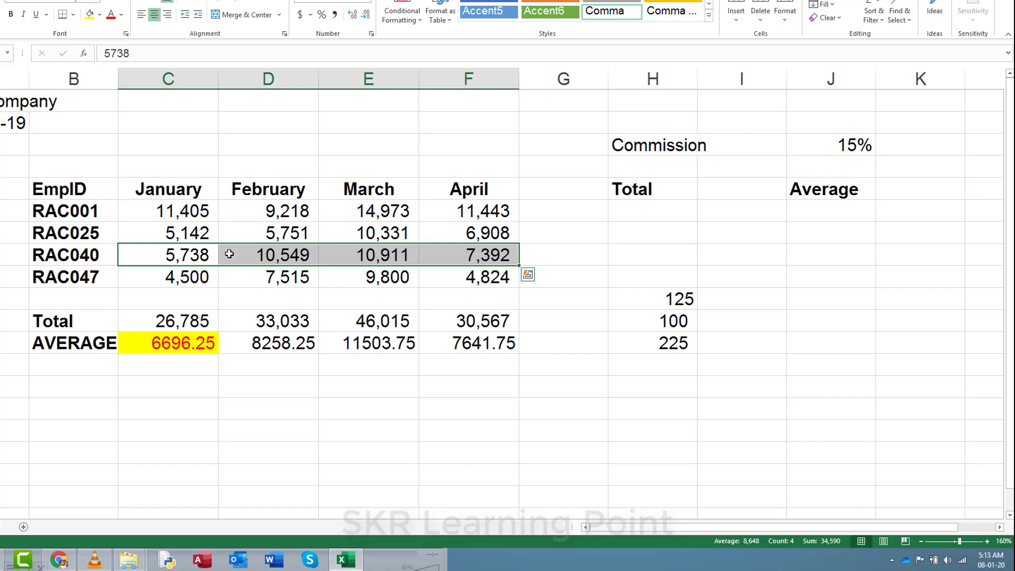
{"action": "left_click", "coordinate": [194, 254]}
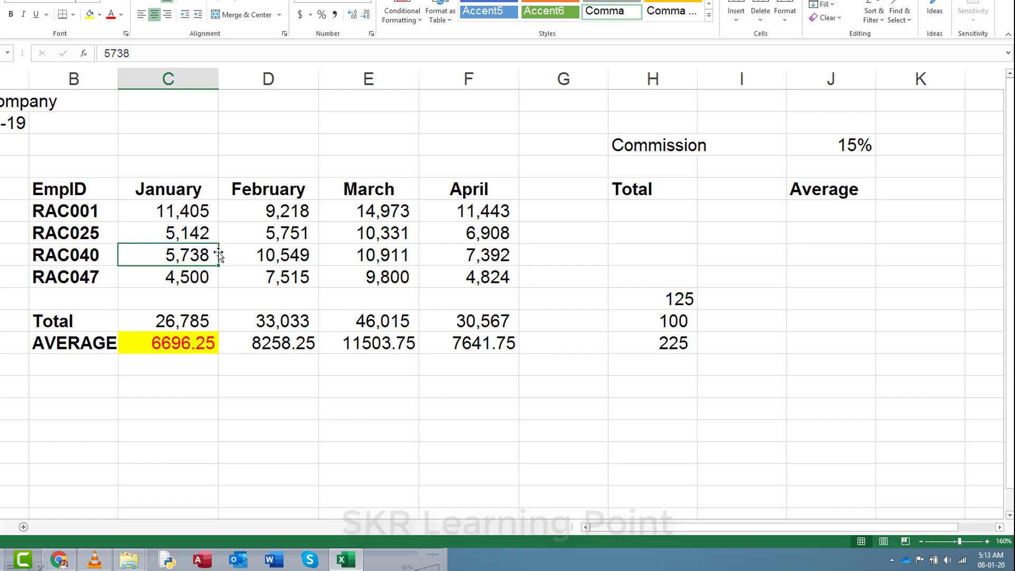
{"action": "key", "text": "ctrl+Right"}
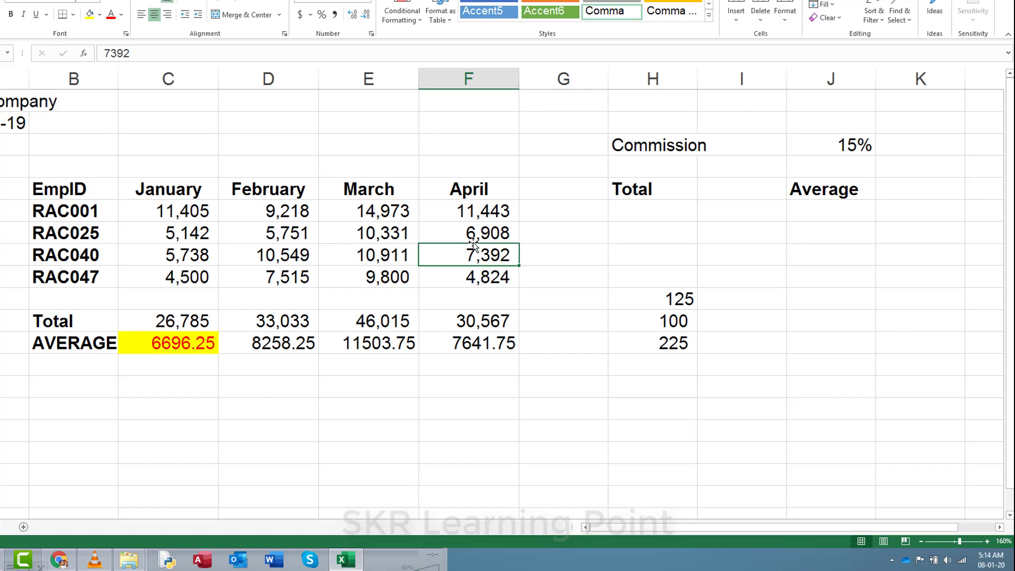
{"action": "key", "text": "Up"}
{"action": "key", "text": "Up"}
{"action": "key", "text": "Up"}
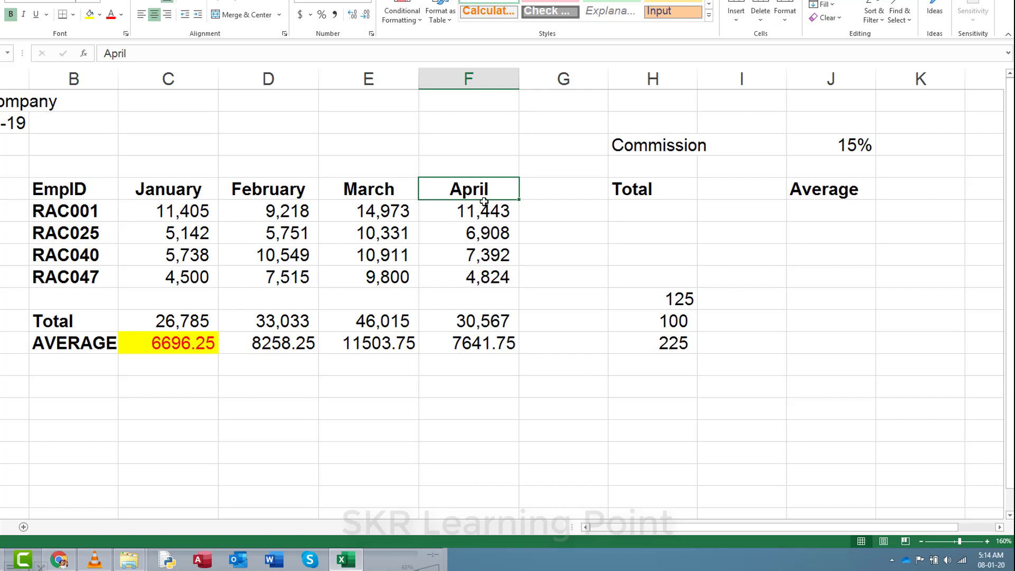
{"action": "key", "text": "ctrl+Down"}
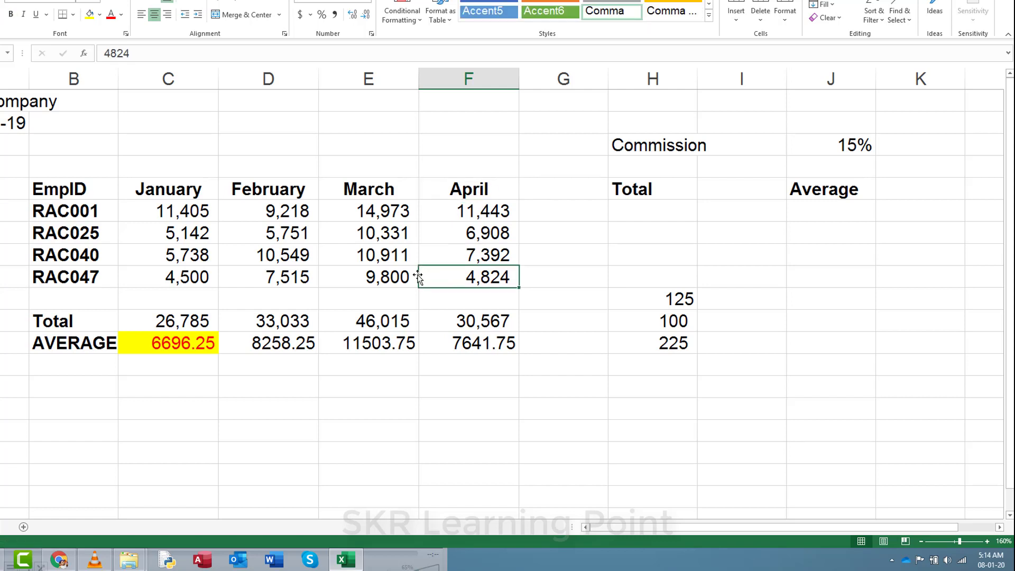
{"action": "key", "text": "ctrl+Left"}
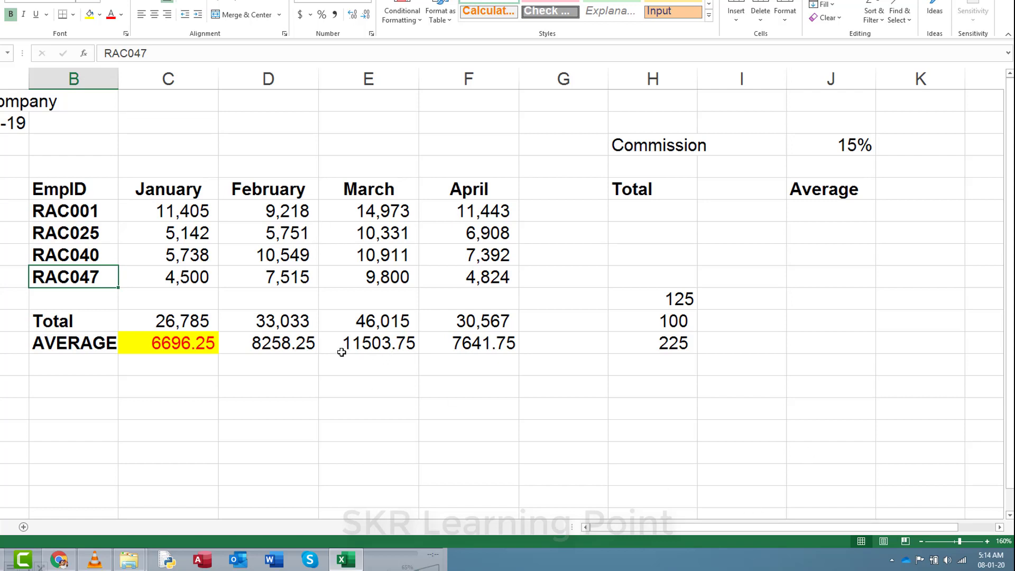
{"action": "left_click", "coordinate": [234, 231]}
{"action": "left_click_drag", "start_coordinate": [179, 231], "coordinate": [454, 233]}
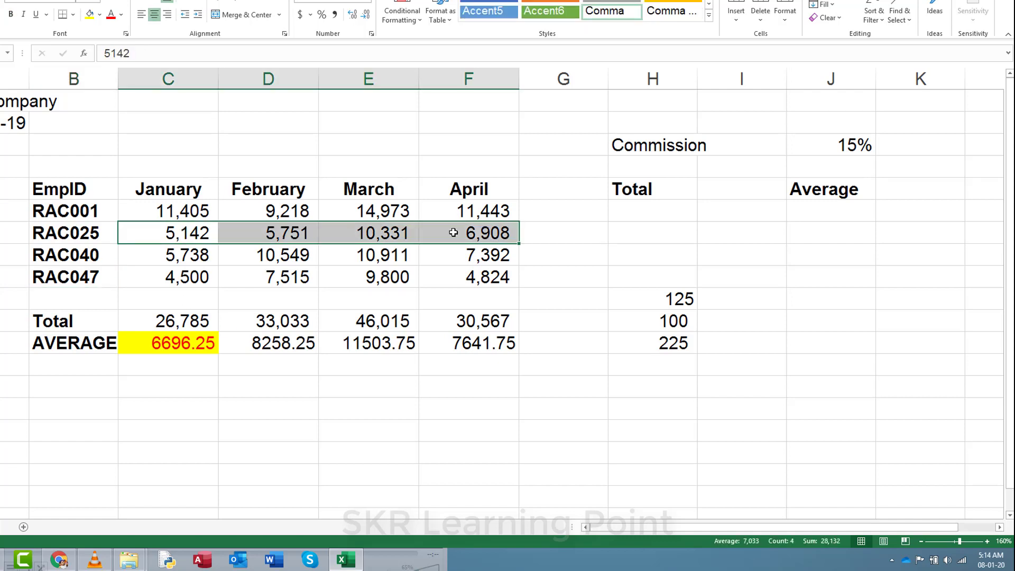